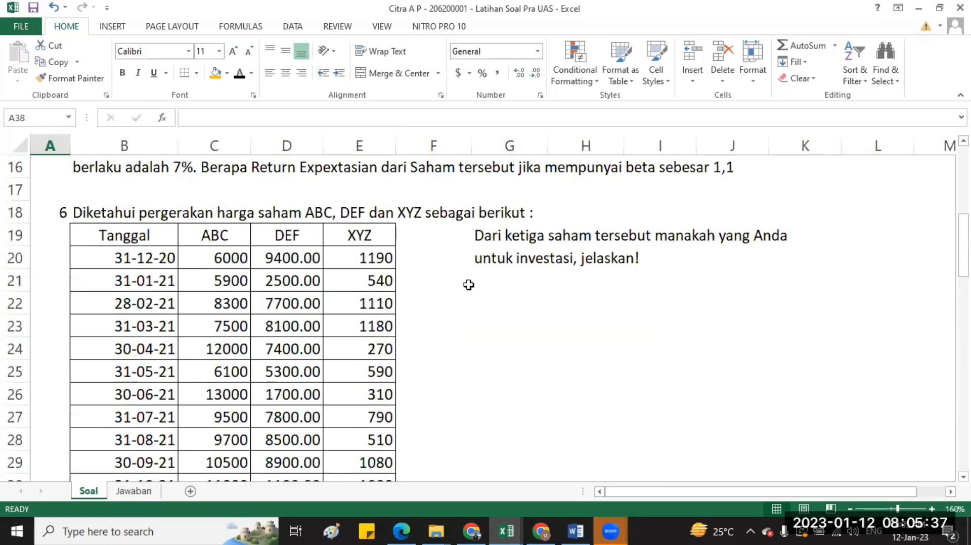
Examine question 6 with its ABC, DEF and XYZ price table and the return formula picture beside it
{"action": "scroll", "coordinate": [469, 285], "scroll_direction": "up", "scroll_amount": 1}
{"action": "scroll", "coordinate": [469, 285], "scroll_direction": "up", "scroll_amount": 1}
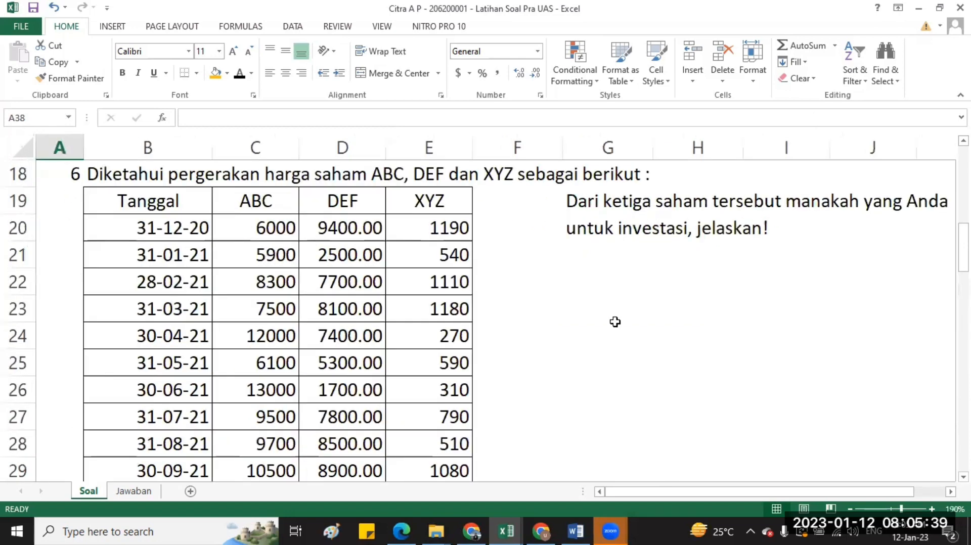
{"action": "scroll", "coordinate": [614, 318], "scroll_direction": "up", "scroll_amount": 1}
{"action": "scroll", "coordinate": [534, 319], "scroll_direction": "up", "scroll_amount": 1}
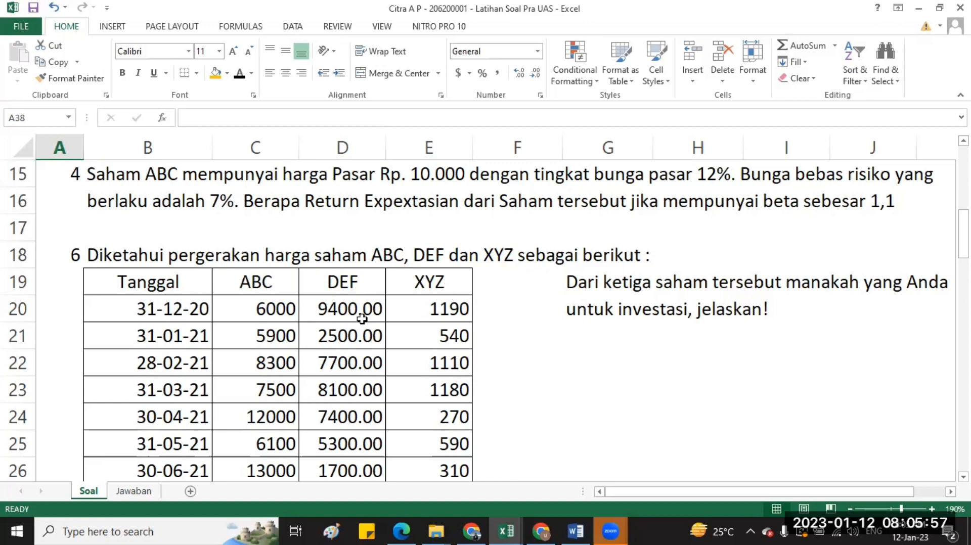
{"action": "scroll", "coordinate": [275, 322], "scroll_direction": "down", "scroll_amount": 1}
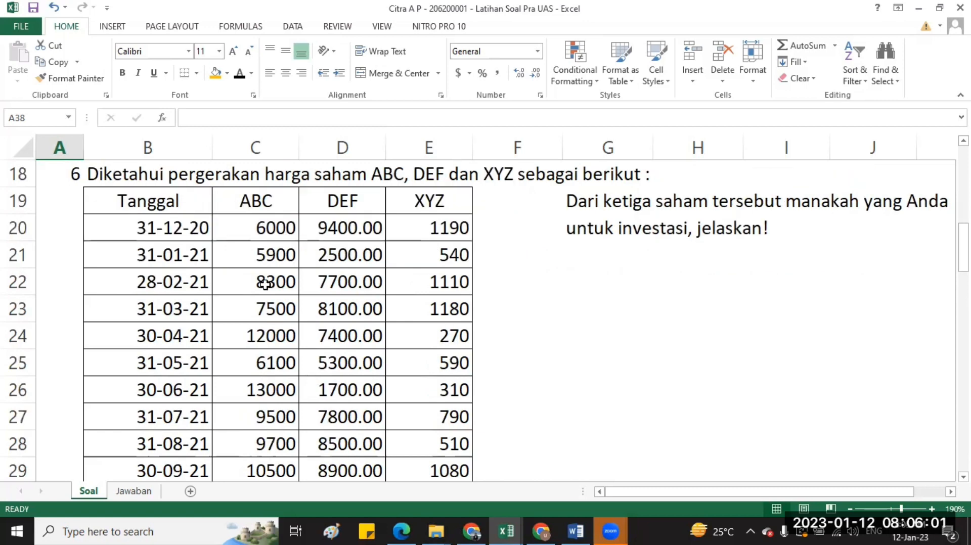
{"action": "scroll", "coordinate": [263, 284], "scroll_direction": "down", "scroll_amount": 3}
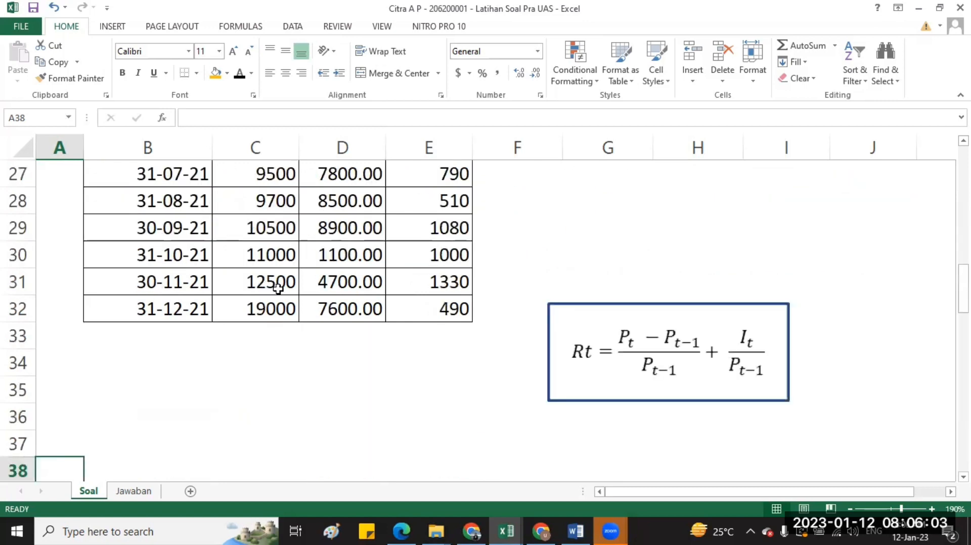
{"action": "scroll", "coordinate": [274, 287], "scroll_direction": "up", "scroll_amount": 2}
{"action": "scroll", "coordinate": [277, 292], "scroll_direction": "up", "scroll_amount": 2}
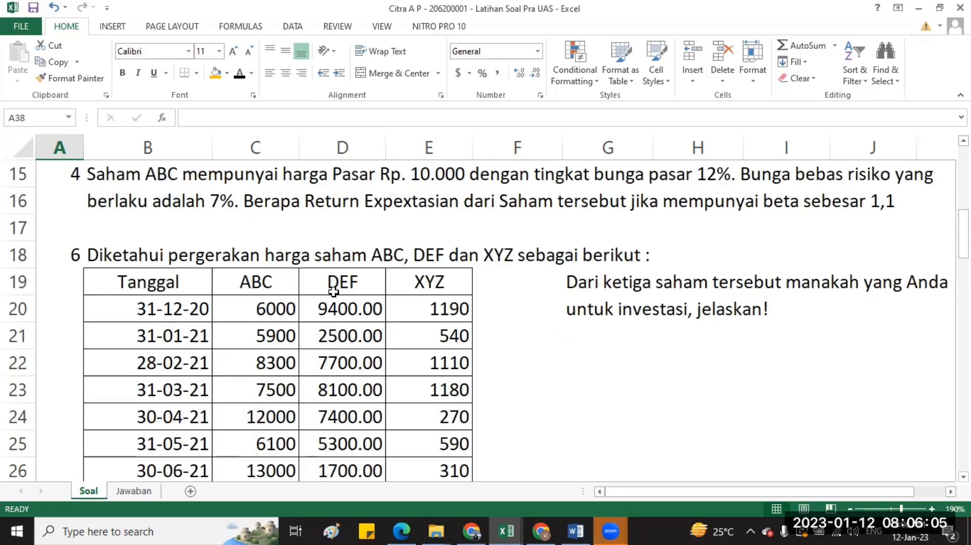
{"action": "scroll", "coordinate": [567, 304], "scroll_direction": "down", "scroll_amount": 1}
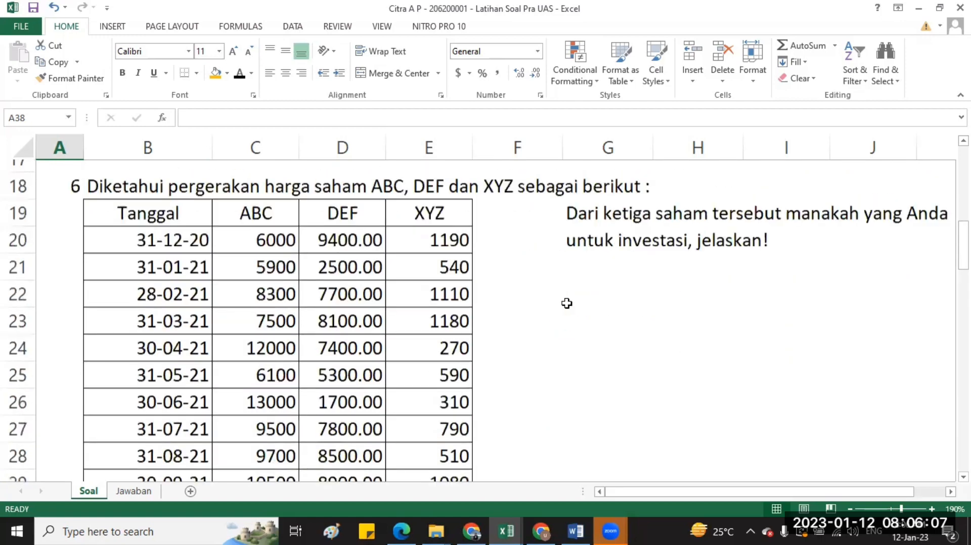
{"action": "scroll", "coordinate": [567, 303], "scroll_direction": "down", "scroll_amount": 1}
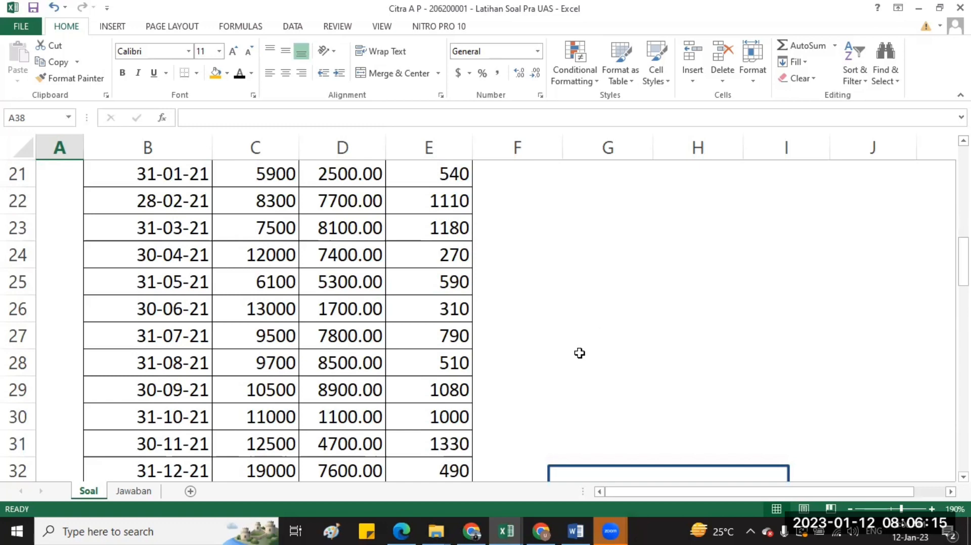
{"action": "scroll", "coordinate": [576, 355], "scroll_direction": "down", "scroll_amount": 3}
{"action": "scroll", "coordinate": [572, 374], "scroll_direction": "up", "scroll_amount": 1}
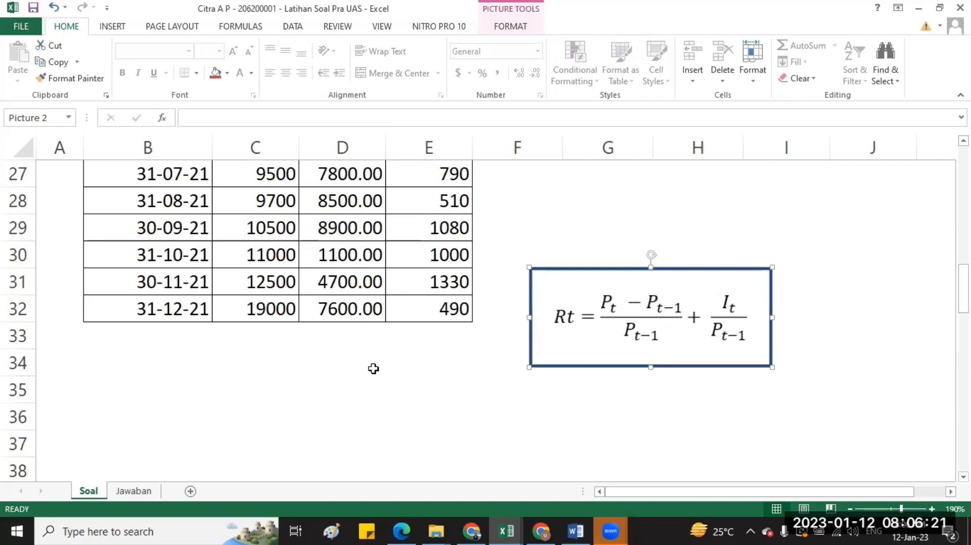
Copy the whole stock price table with its headers, B19:E32, and paste it starting at B35
{"action": "scroll", "coordinate": [138, 205], "scroll_direction": "up", "scroll_amount": 3}
{"action": "left_click", "coordinate": [137, 205]}
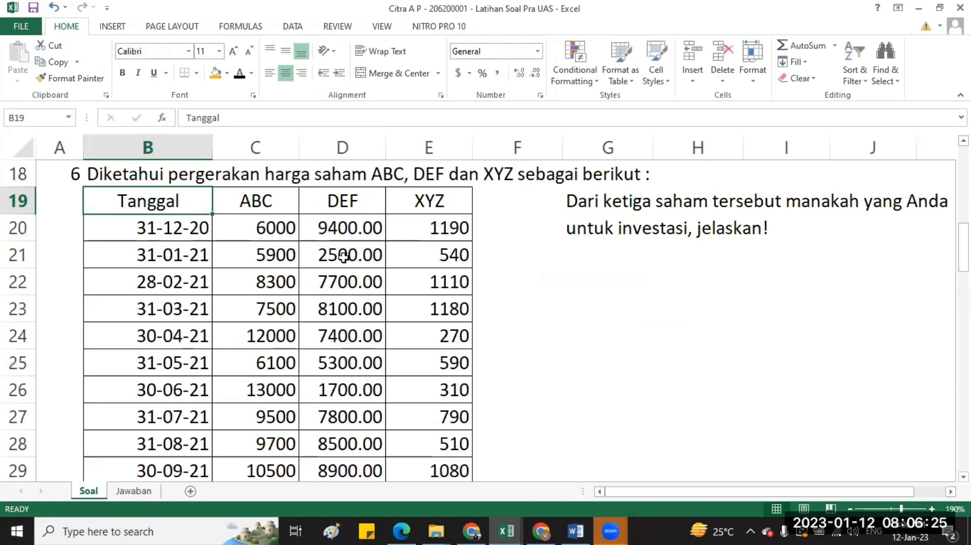
{"action": "scroll", "coordinate": [440, 380], "scroll_direction": "down", "scroll_amount": 2}
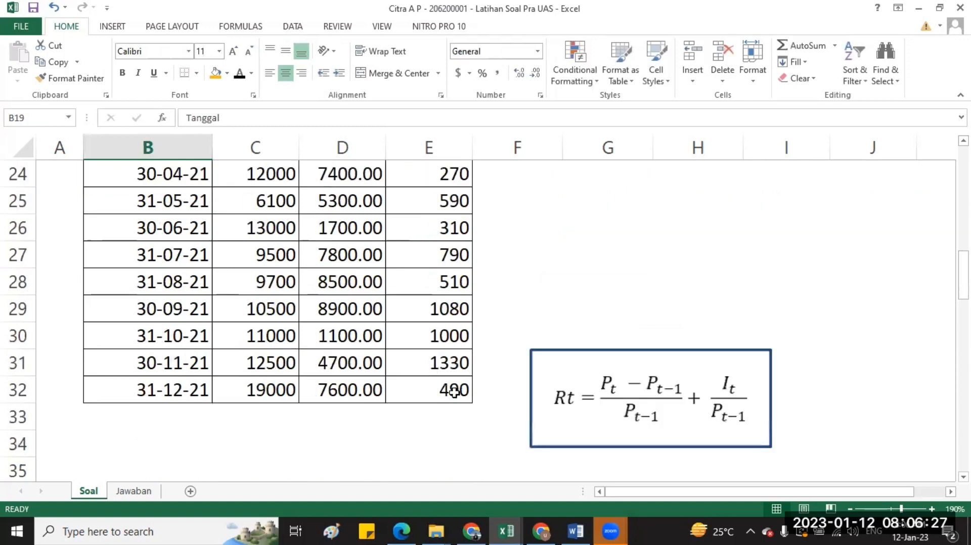
{"action": "left_click", "coordinate": [454, 392], "text": "shift"}
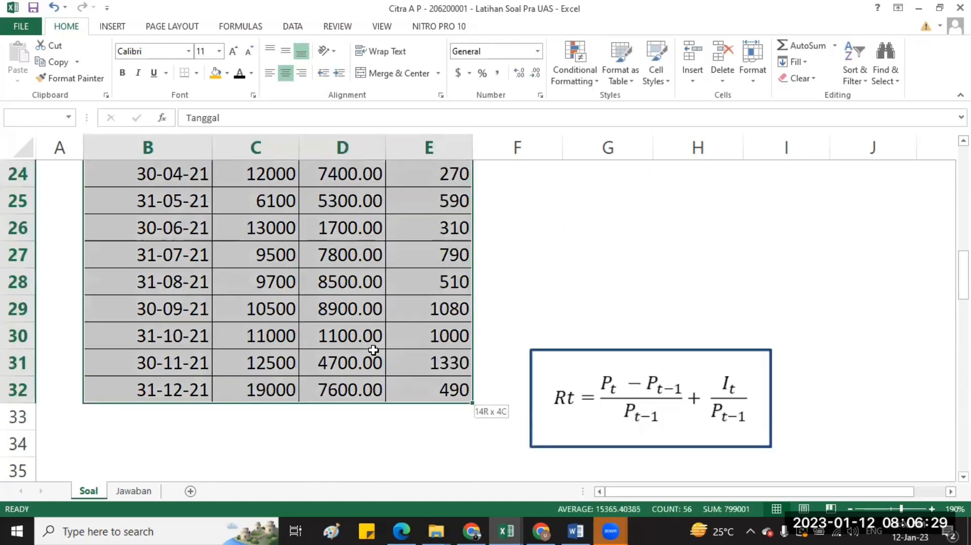
{"action": "key", "text": "ctrl+c"}
{"action": "scroll", "coordinate": [108, 320], "scroll_direction": "down", "scroll_amount": 2}
{"action": "left_click", "coordinate": [108, 319]}
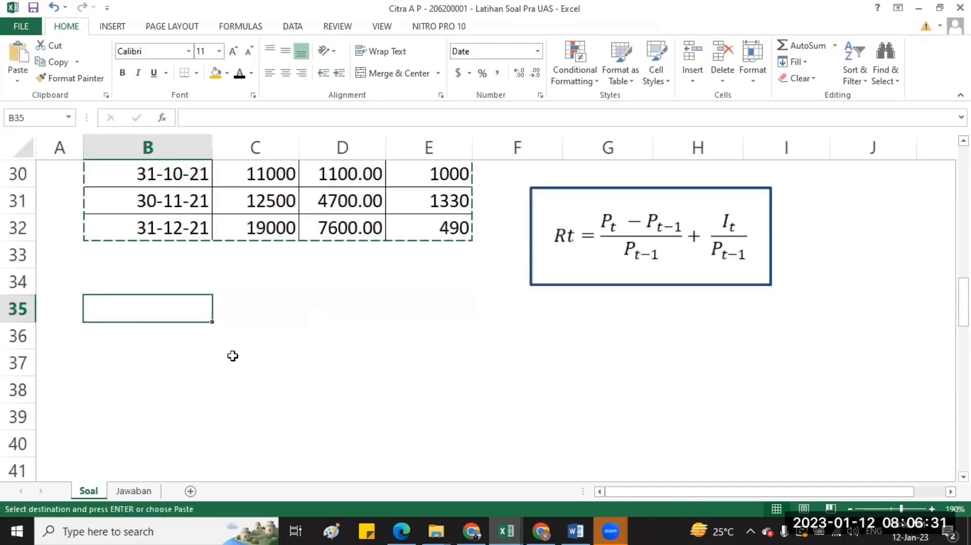
{"action": "key", "text": "ctrl+v"}
Enter the label "Penyelesaian :" in B34 above the copied table and shift the formula picture slightly down and to the left
{"action": "key", "text": "Up"}
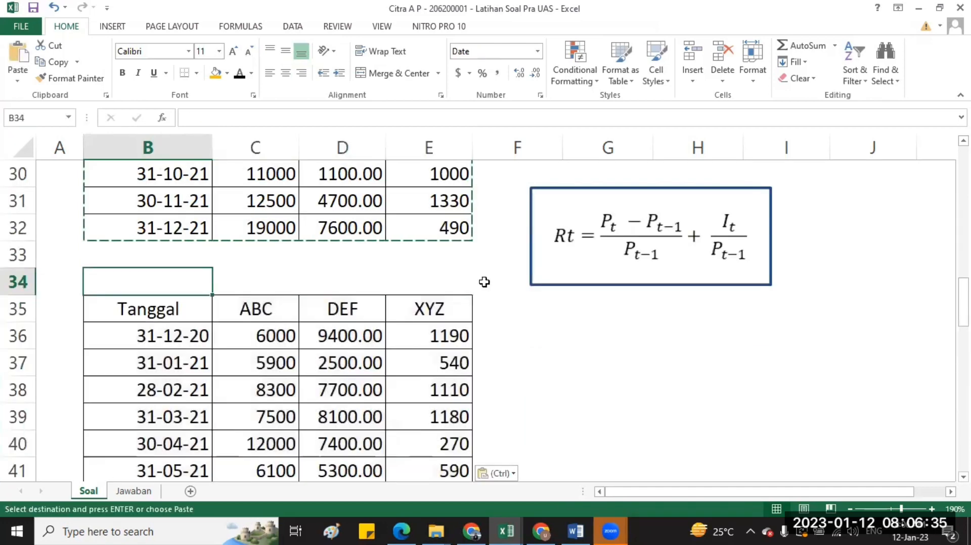
{"action": "type", "text": "Penyelesaian :"}
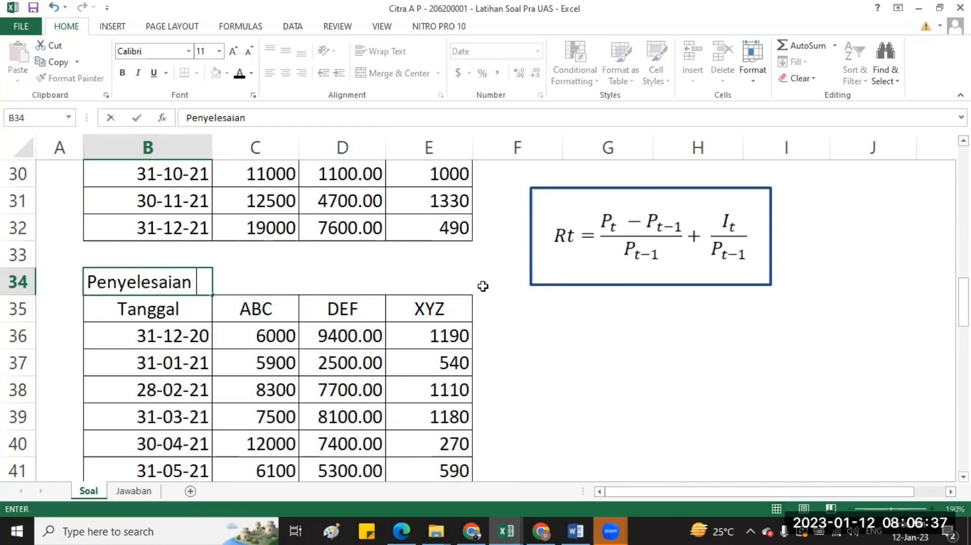
{"action": "key", "text": "Return"}
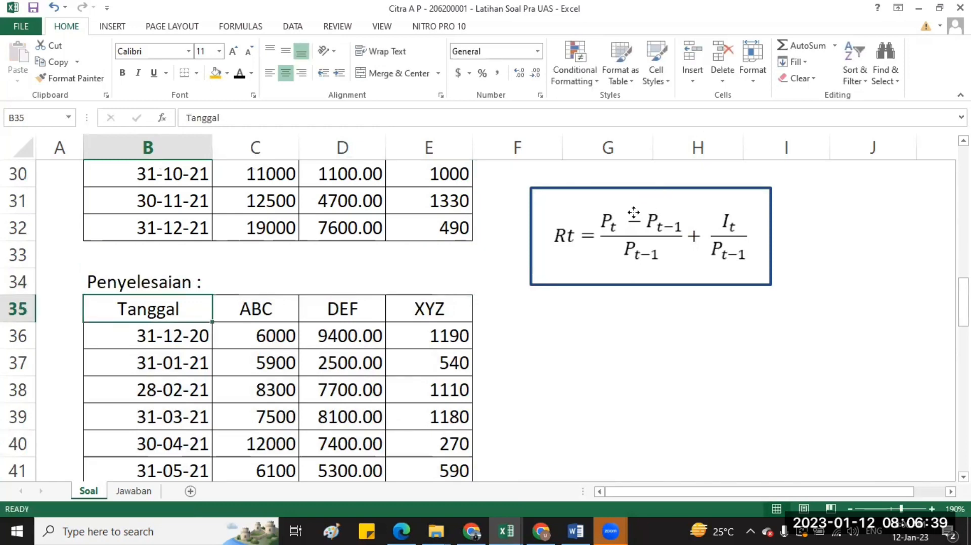
{"action": "left_click_drag", "start_coordinate": [634, 213], "coordinate": [606, 234]}
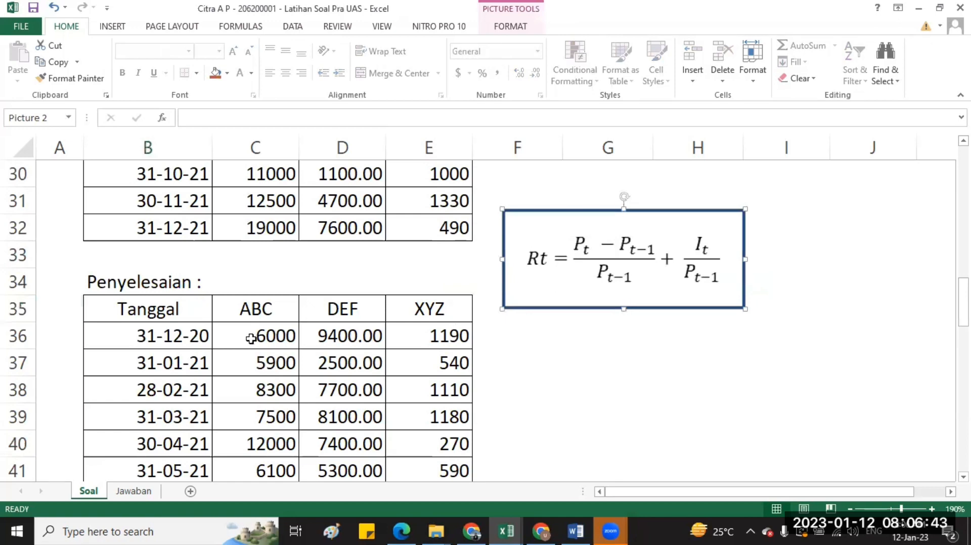
Delete row 36, which holds the 31-12-20 entry of the copied table
{"action": "left_click", "coordinate": [13, 337]}
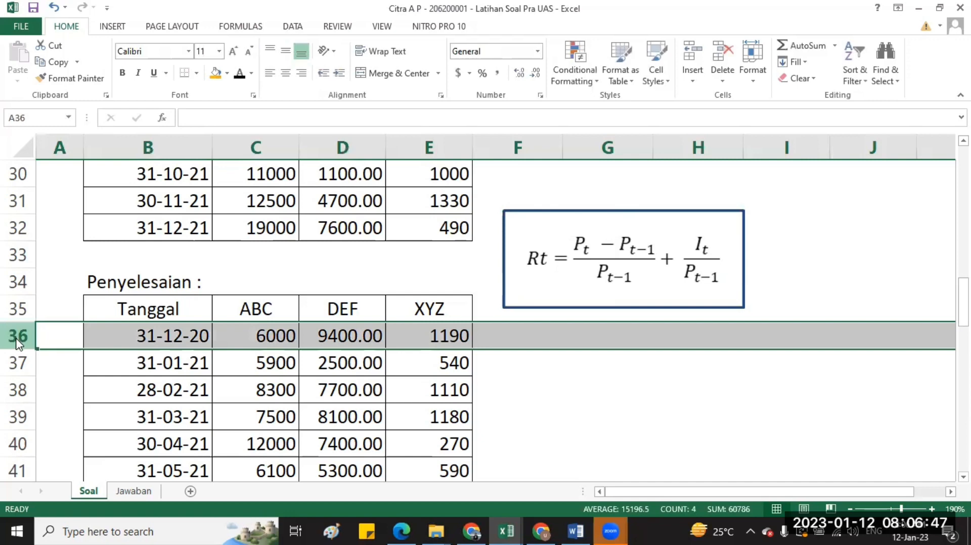
{"action": "right_click", "coordinate": [19, 344]}
{"action": "left_click", "coordinate": [51, 241]}
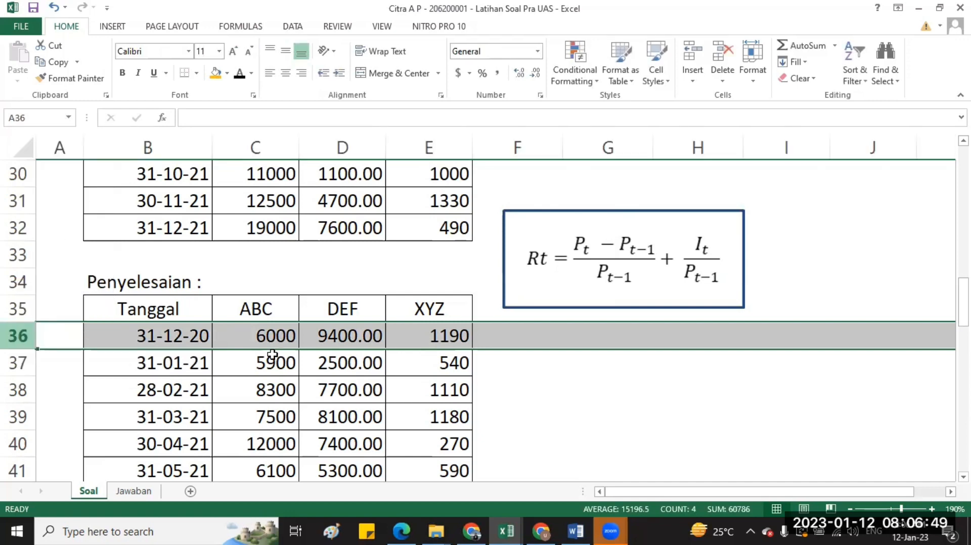
Clear all ABC, DEF and XYZ prices in the copied table from row 36 down, keeping the dates and borders
{"action": "left_click", "coordinate": [261, 337]}
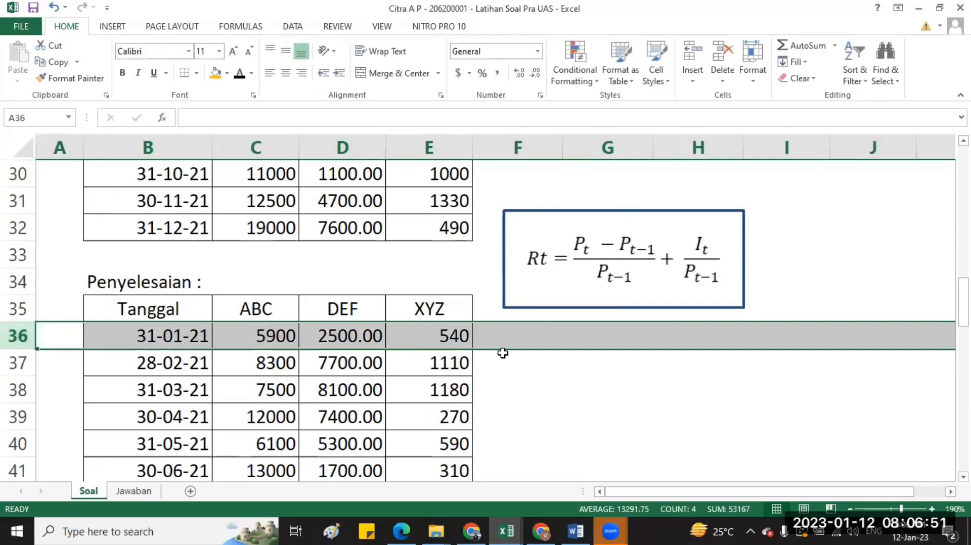
{"action": "key", "text": "shift+Right"}
{"action": "key", "text": "shift+Right"}
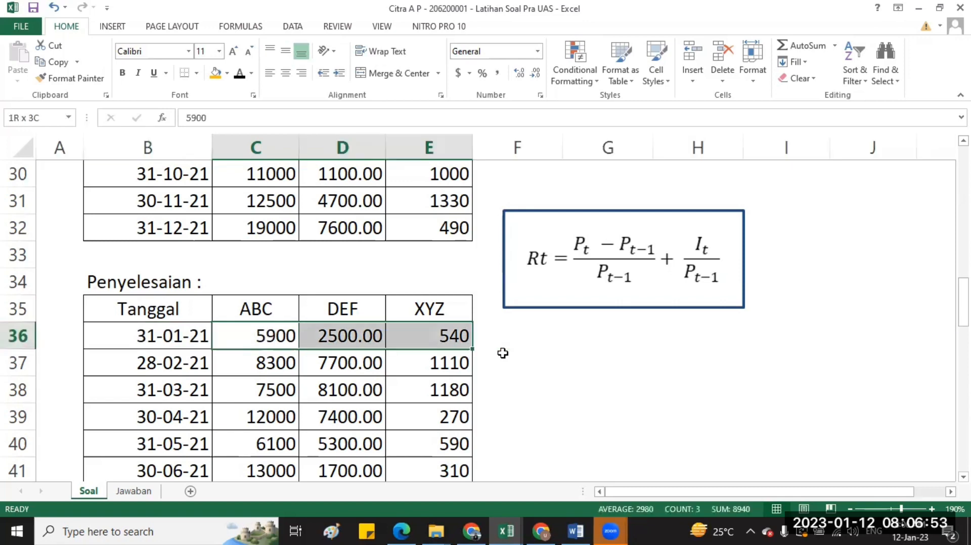
{"action": "key", "text": "ctrl+shift+Down"}
{"action": "key", "text": "Delete"}
{"action": "scroll", "coordinate": [447, 357], "scroll_direction": "up", "scroll_amount": 2}
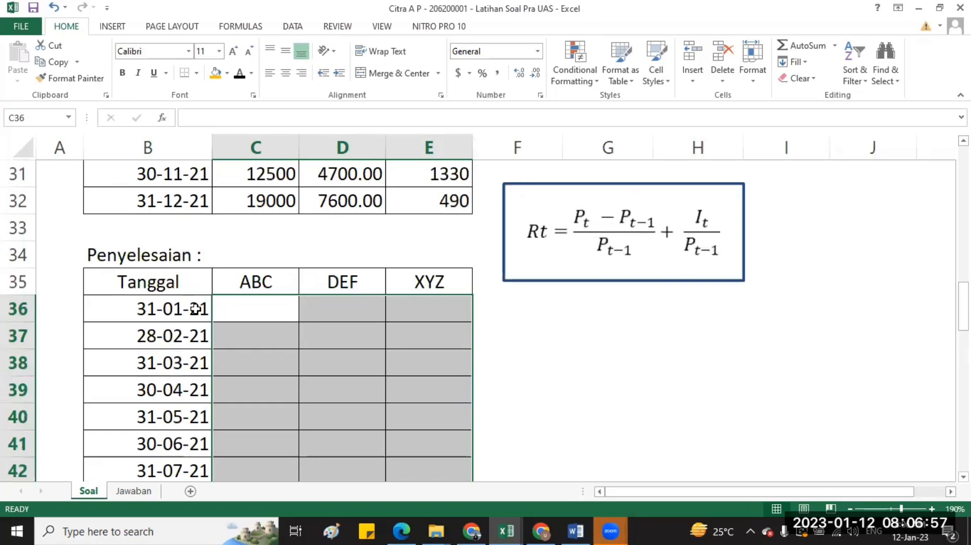
Calculate the ABC return for 31-01-21 in C36 with the formula =(C21-C20)/C20
{"action": "left_click", "coordinate": [283, 321]}
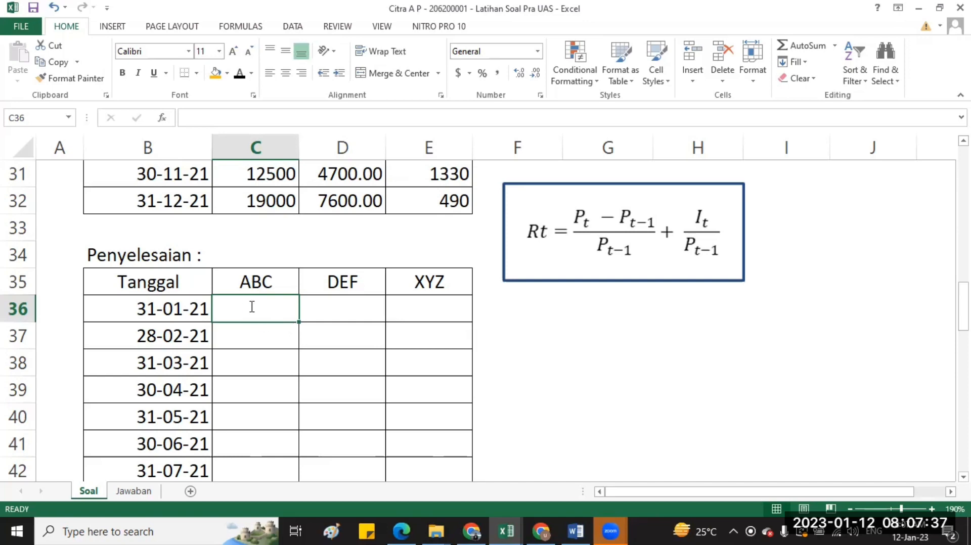
{"action": "type", "text": "=("}
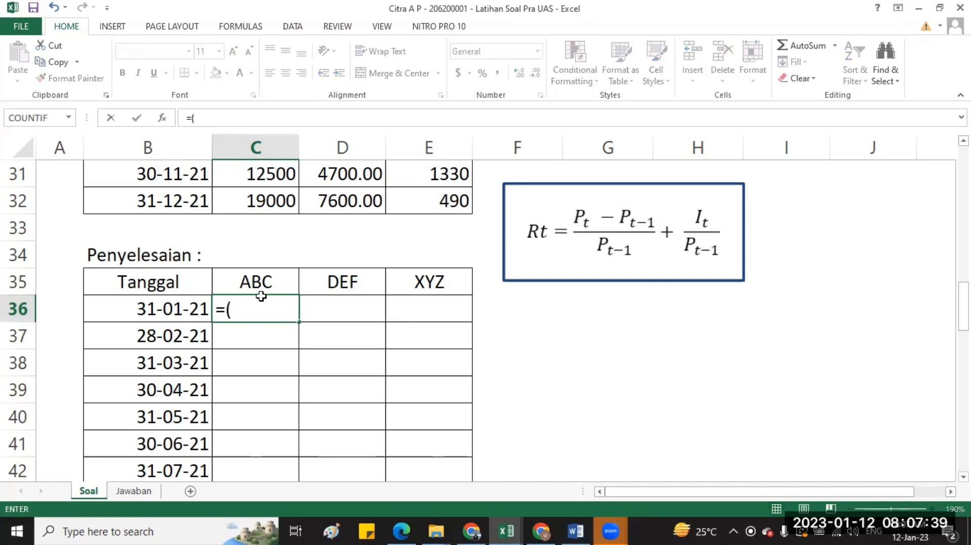
{"action": "scroll", "coordinate": [266, 293], "scroll_direction": "up", "scroll_amount": 1}
{"action": "scroll", "coordinate": [270, 295], "scroll_direction": "up", "scroll_amount": 4}
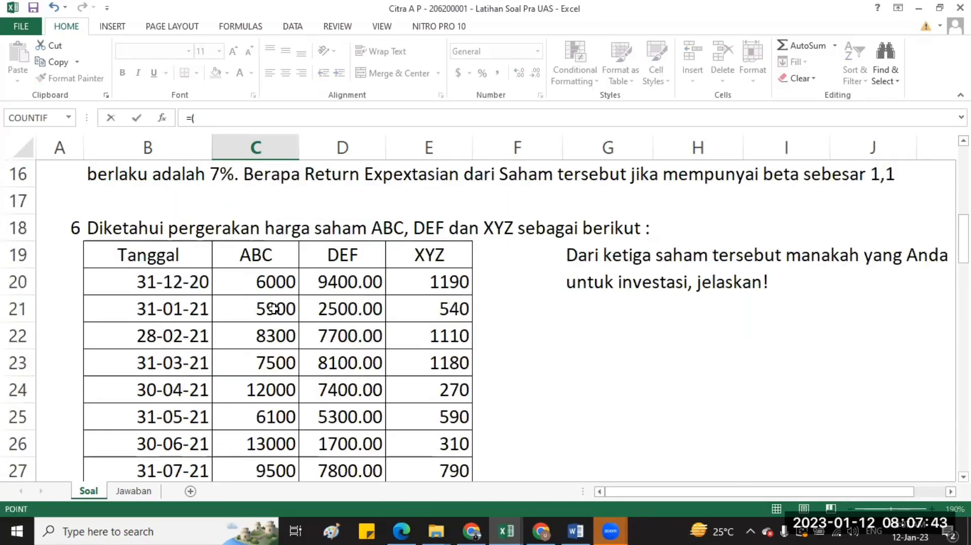
{"action": "left_click", "coordinate": [274, 309]}
{"action": "type", "text": "-"}
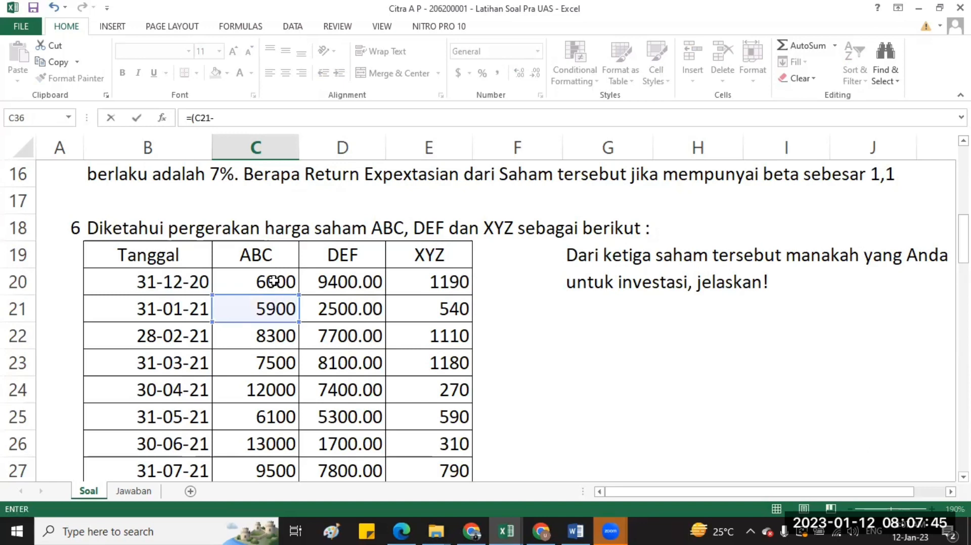
{"action": "left_click", "coordinate": [274, 282]}
{"action": "type", "text": ")"}
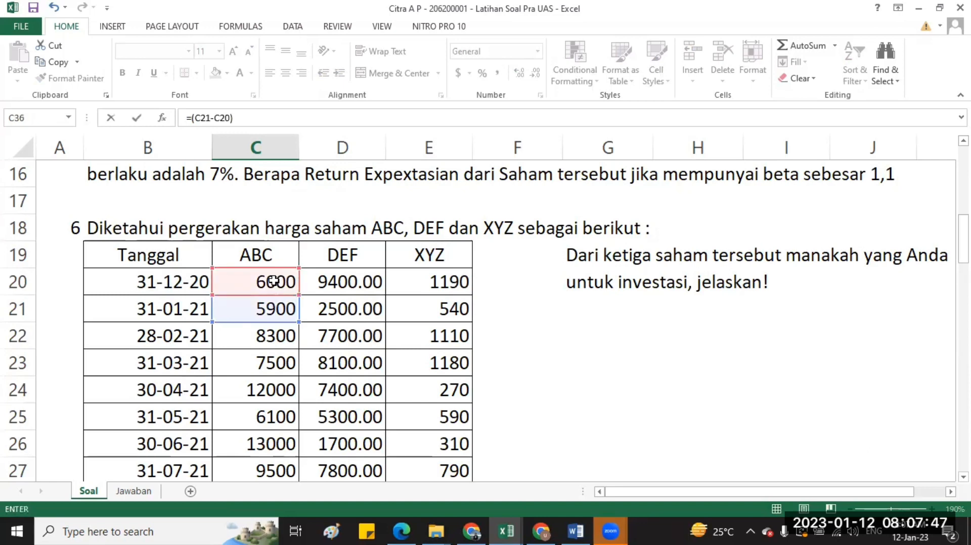
{"action": "type", "text": "/"}
{"action": "left_click", "coordinate": [261, 284]}
{"action": "key", "text": "Return"}
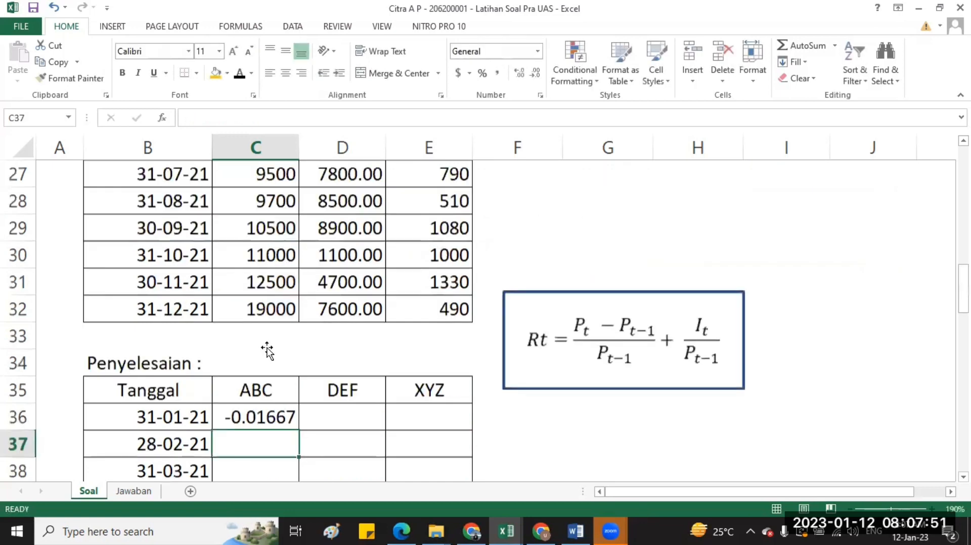
Reduce the displayed precision of the ABC return in C36 to four decimal places
{"action": "scroll", "coordinate": [267, 350], "scroll_direction": "down", "scroll_amount": 1}
{"action": "key", "text": "Up"}
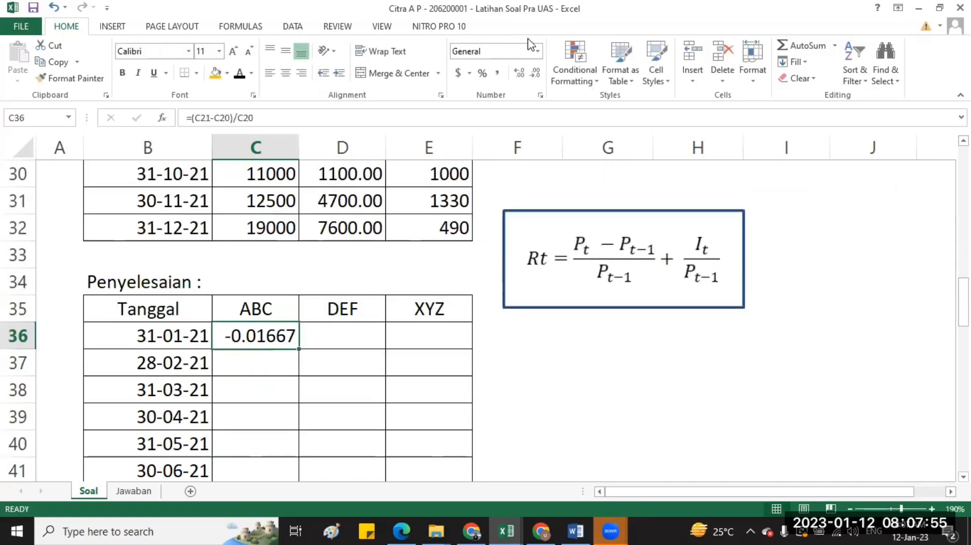
{"action": "left_click", "coordinate": [534, 75]}
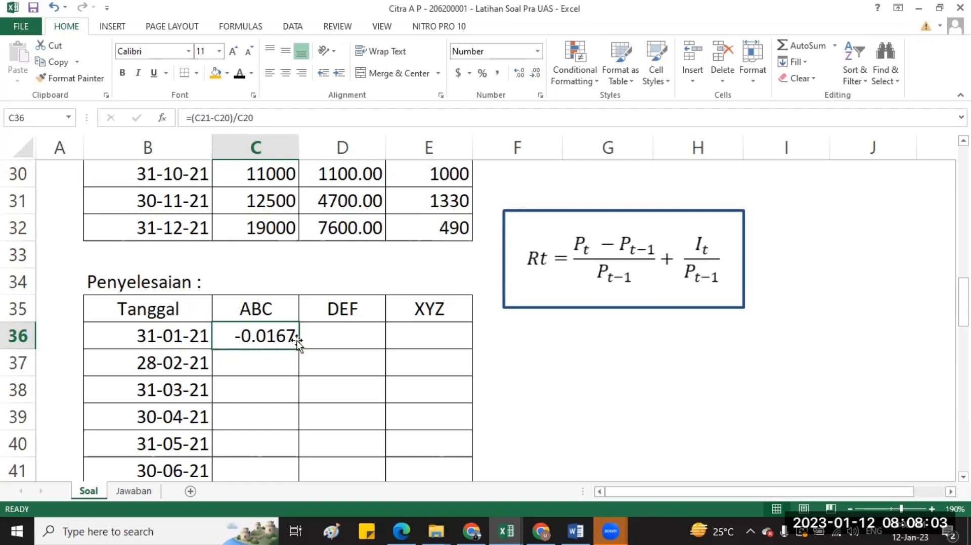
Review the return formula in C36 and check the ABC price in C21 that it refers to
{"action": "double_click", "coordinate": [260, 340]}
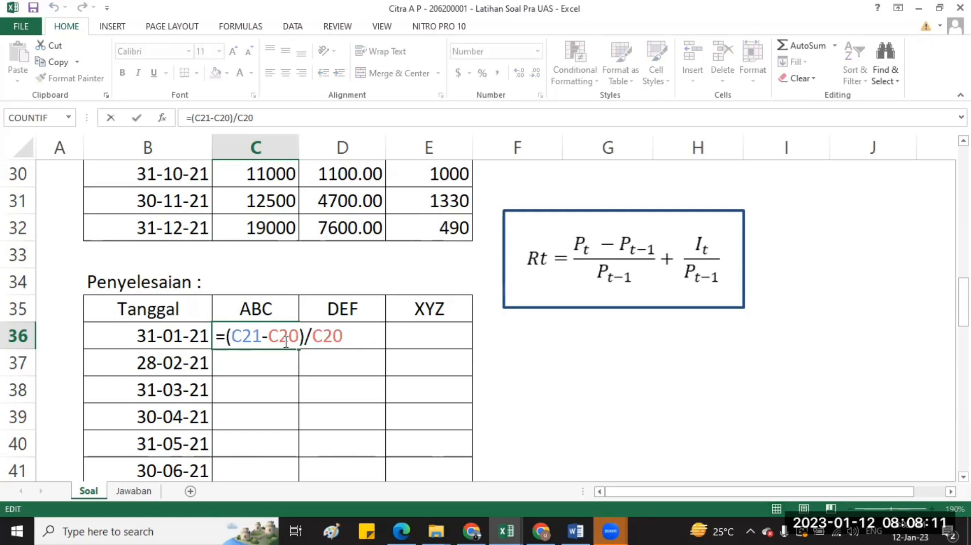
{"action": "left_click", "coordinate": [258, 346]}
{"action": "key", "text": "Return"}
{"action": "left_click", "coordinate": [269, 341]}
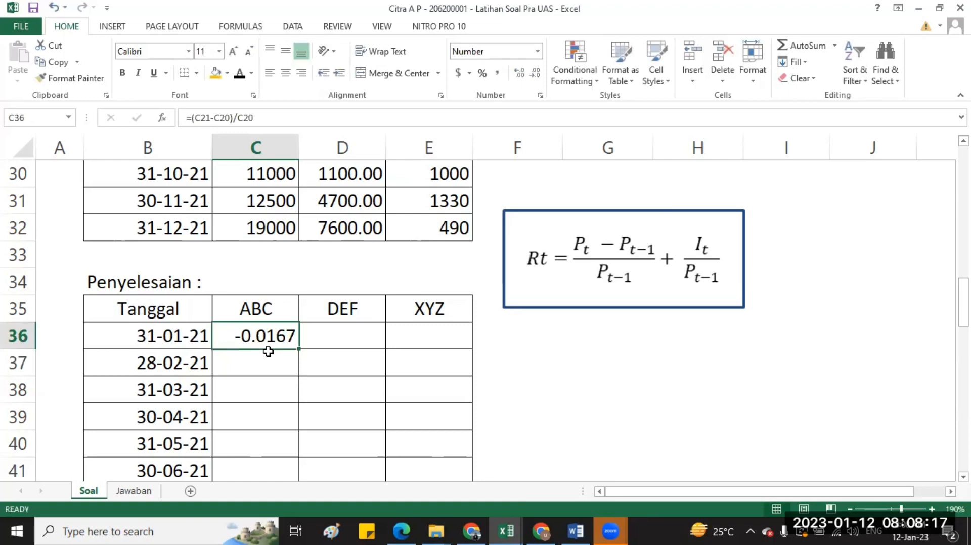
{"action": "scroll", "coordinate": [268, 351], "scroll_direction": "up", "scroll_amount": 2}
{"action": "scroll", "coordinate": [269, 352], "scroll_direction": "up", "scroll_amount": 1}
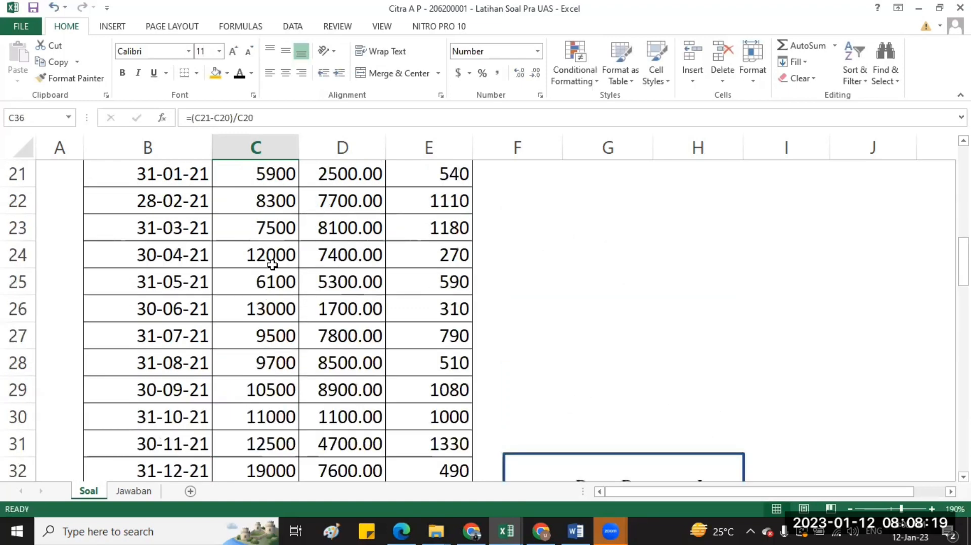
{"action": "scroll", "coordinate": [263, 256], "scroll_direction": "up", "scroll_amount": 1}
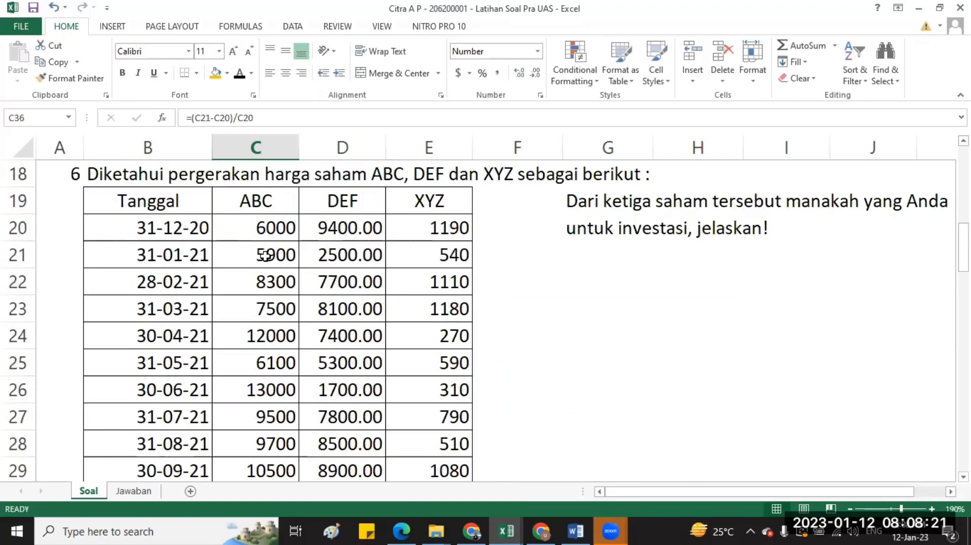
{"action": "left_click", "coordinate": [266, 258]}
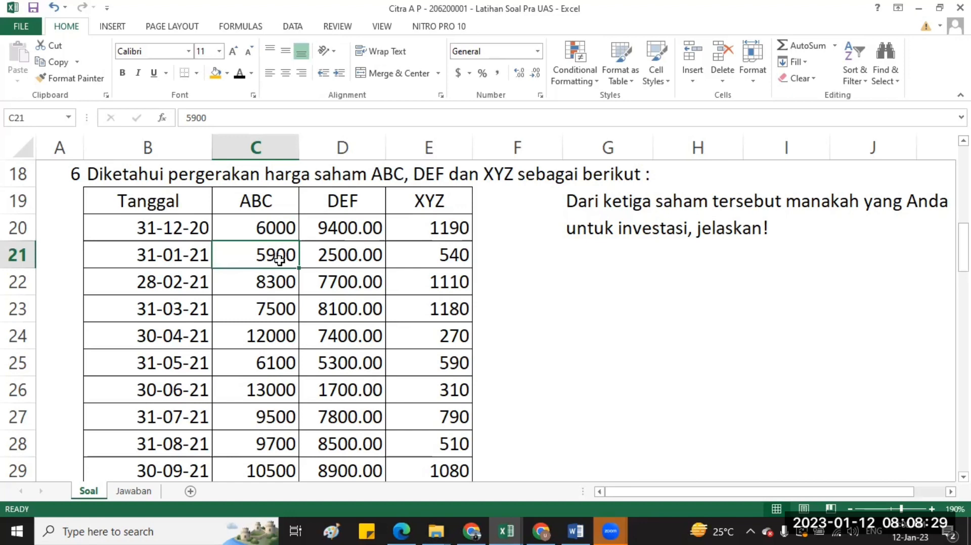
{"action": "scroll", "coordinate": [281, 360], "scroll_direction": "down", "scroll_amount": 4}
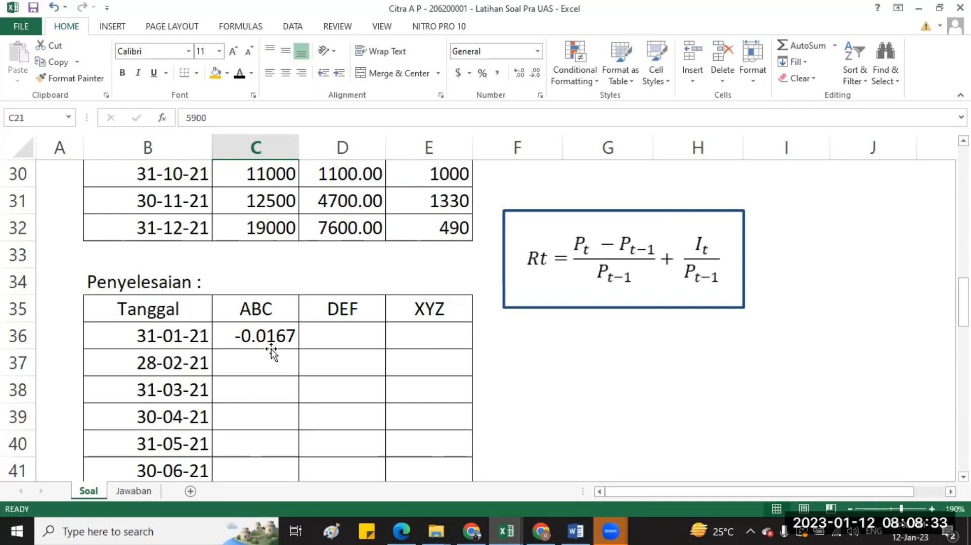
Fill the return formula in C36 across to XYZ and down to 31-12-21, covering C36:E47
{"action": "left_click", "coordinate": [273, 345]}
{"action": "left_click_drag", "start_coordinate": [298, 349], "coordinate": [479, 361]}
{"action": "scroll", "coordinate": [473, 213], "scroll_direction": "down", "scroll_amount": 2}
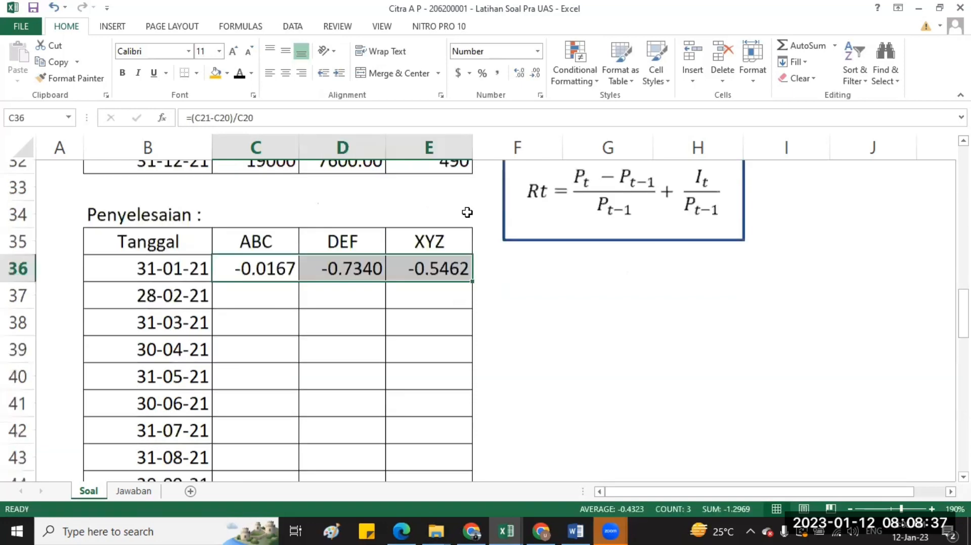
{"action": "scroll", "coordinate": [465, 397], "scroll_direction": "down", "scroll_amount": 1}
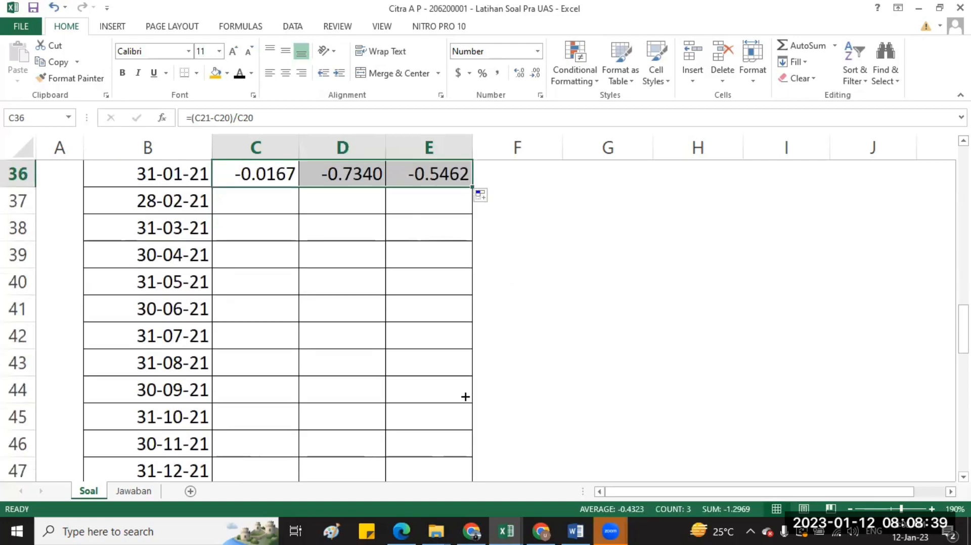
{"action": "left_click_drag", "start_coordinate": [464, 397], "coordinate": [462, 418]}
{"action": "scroll", "coordinate": [270, 322], "scroll_direction": "up", "scroll_amount": 1}
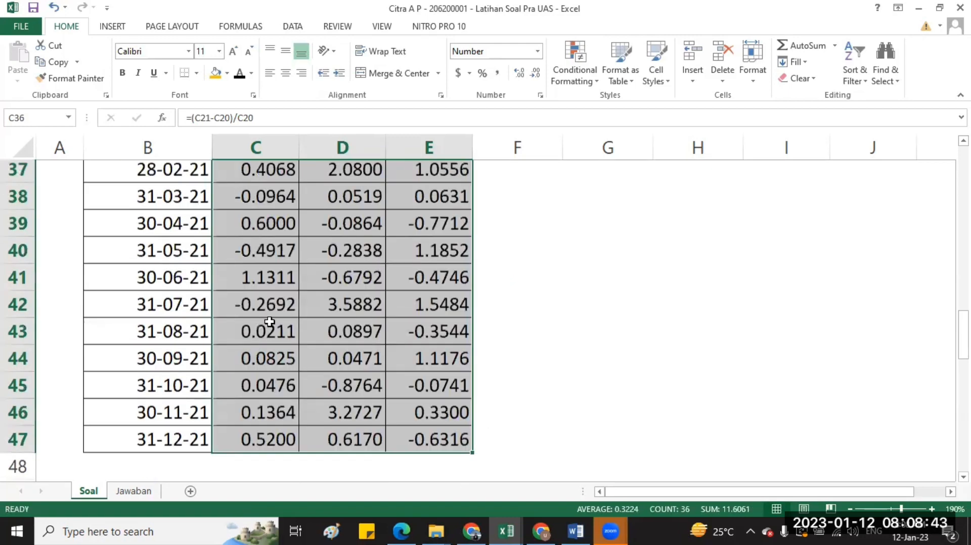
Check the copied ABC return formula for 28-02-21 in C37
{"action": "scroll", "coordinate": [270, 322], "scroll_direction": "up", "scroll_amount": 2}
{"action": "left_click", "coordinate": [256, 307]}
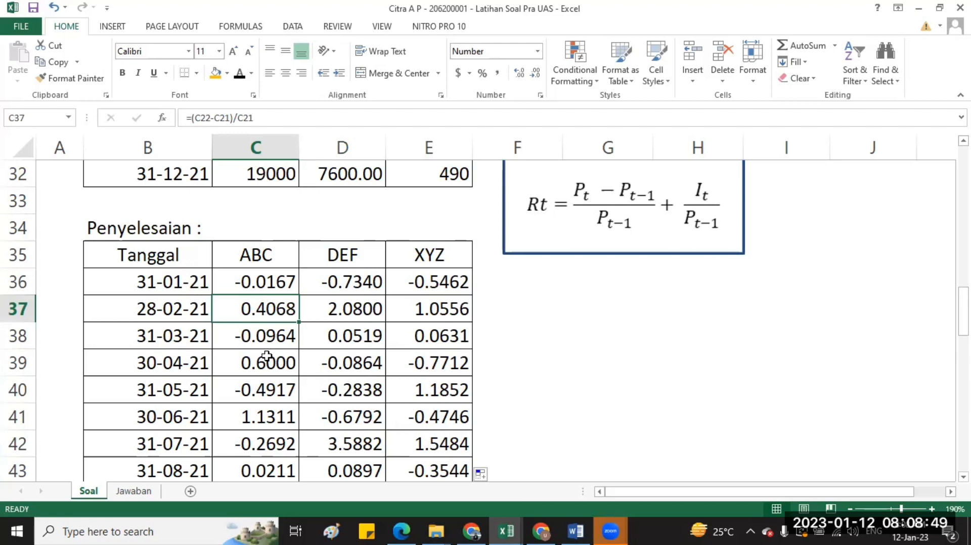
{"action": "scroll", "coordinate": [350, 392], "scroll_direction": "up", "scroll_amount": 1}
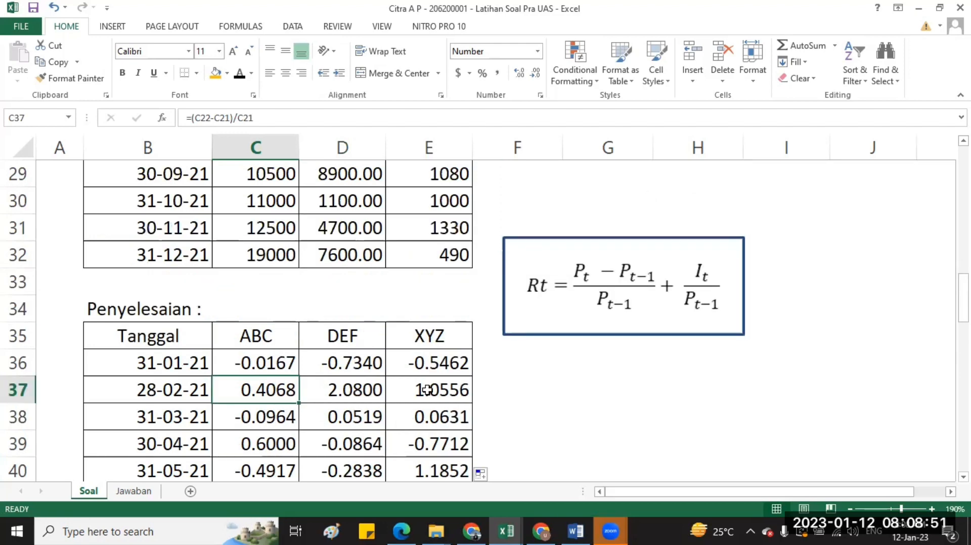
Remove the decimal places from the DEF prices in D20:D32 of the price table
{"action": "scroll", "coordinate": [354, 391], "scroll_direction": "up", "scroll_amount": 2}
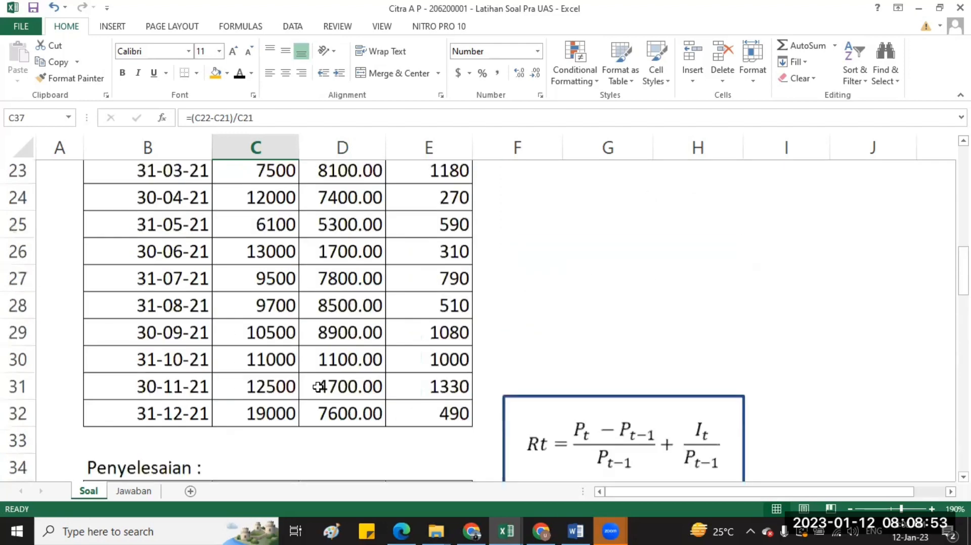
{"action": "scroll", "coordinate": [300, 391], "scroll_direction": "up", "scroll_amount": 3}
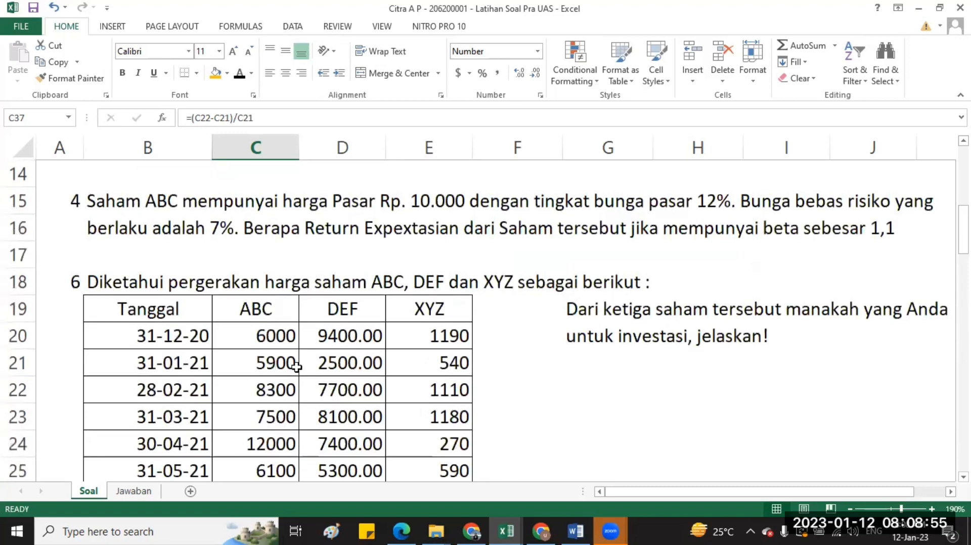
{"action": "left_click", "coordinate": [375, 338]}
{"action": "scroll", "coordinate": [375, 340], "scroll_direction": "down", "scroll_amount": 1}
{"action": "scroll", "coordinate": [375, 337], "scroll_direction": "down", "scroll_amount": 3}
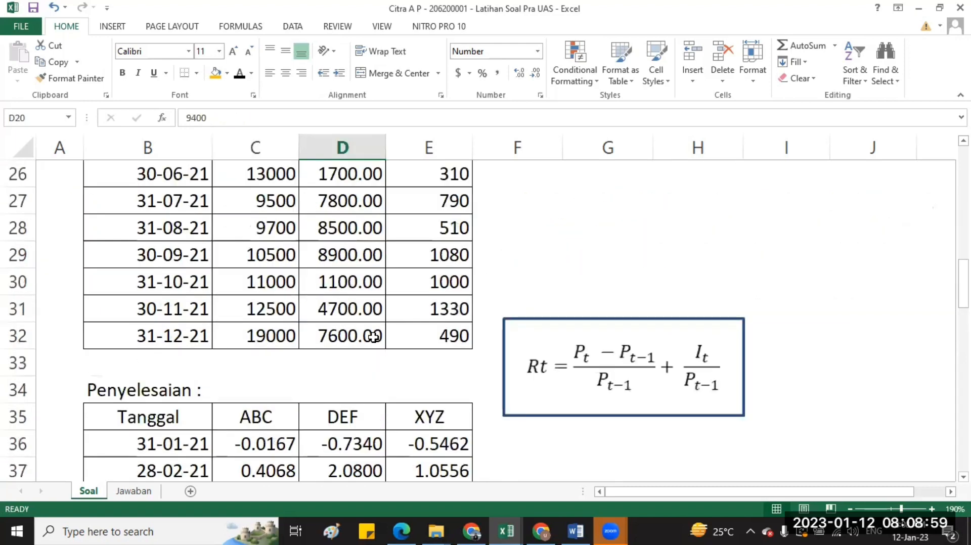
{"action": "key", "text": "ctrl+shift+Down"}
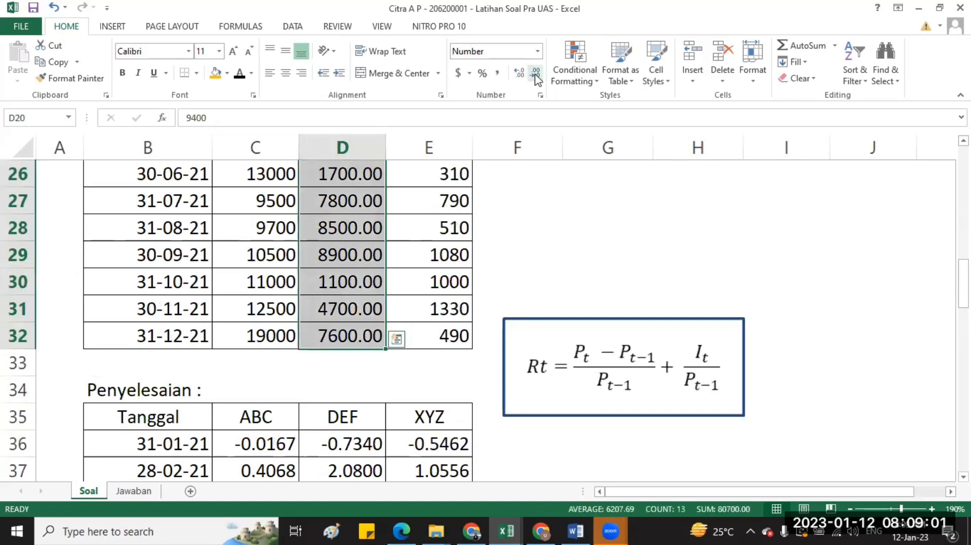
{"action": "left_click", "coordinate": [536, 76]}
{"action": "left_click", "coordinate": [536, 76]}
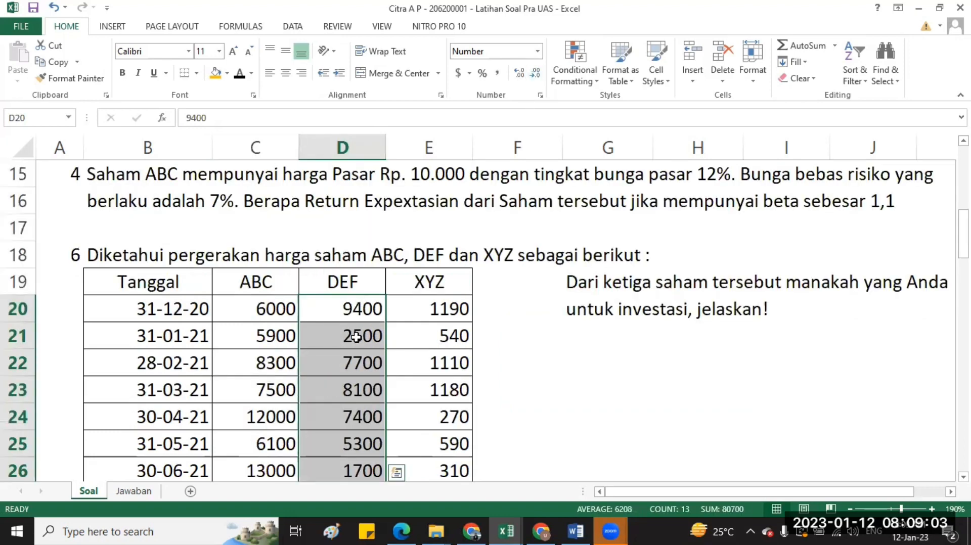
{"action": "key", "text": "Left"}
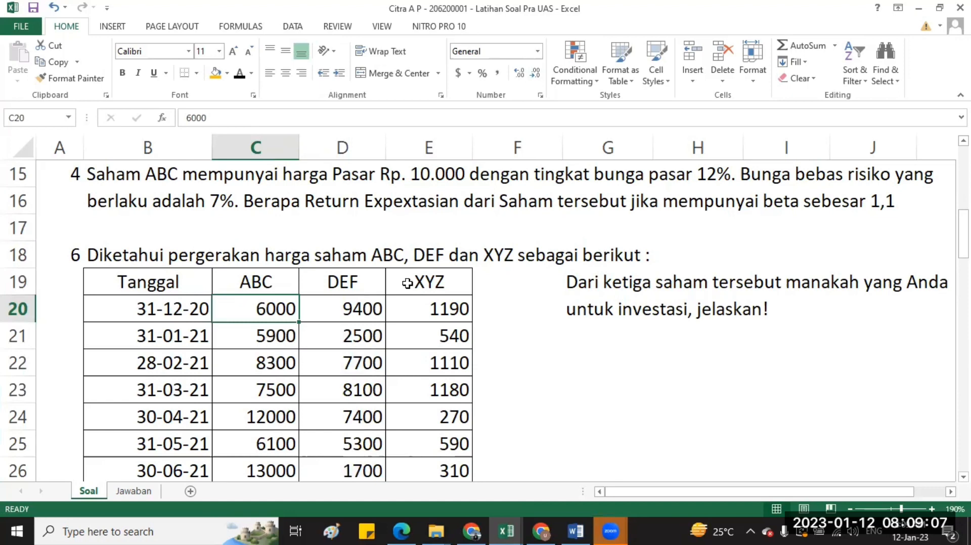
Review the 28-02-21 prices of ABC, DEF and XYZ in row 22 and the monthly returns in the Penyelesaian table
{"action": "scroll", "coordinate": [441, 285], "scroll_direction": "down", "scroll_amount": 3}
{"action": "left_click_drag", "start_coordinate": [277, 282], "coordinate": [440, 281]}
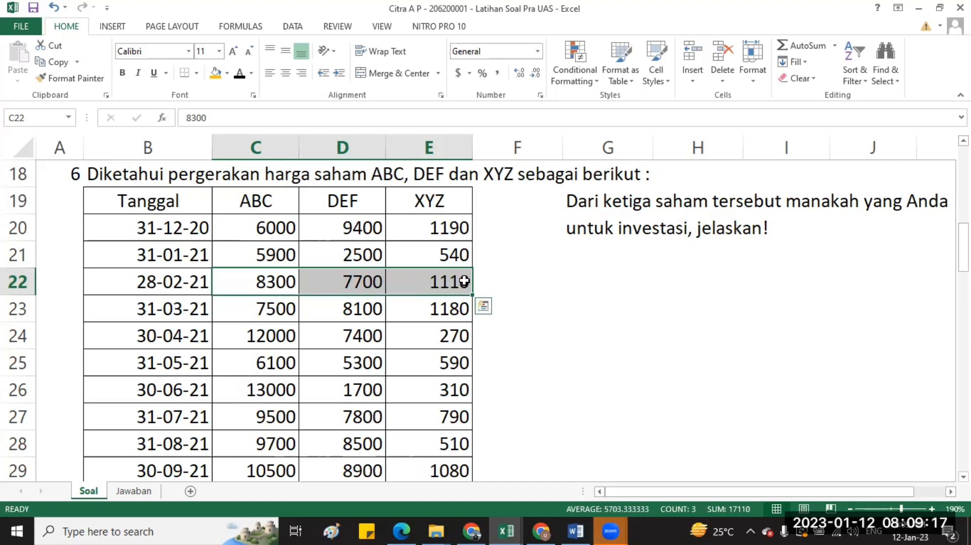
{"action": "scroll", "coordinate": [459, 287], "scroll_direction": "down", "scroll_amount": 1}
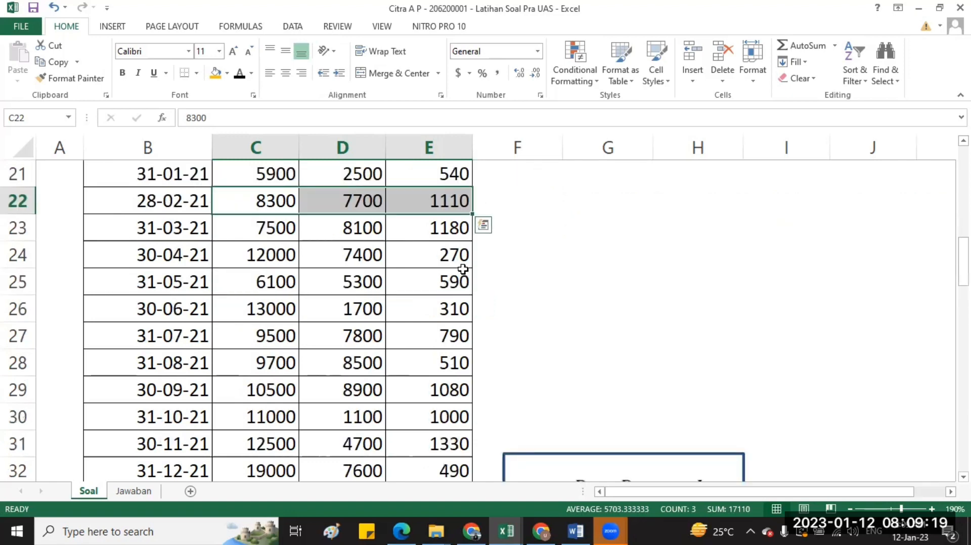
{"action": "scroll", "coordinate": [463, 248], "scroll_direction": "up", "scroll_amount": 1}
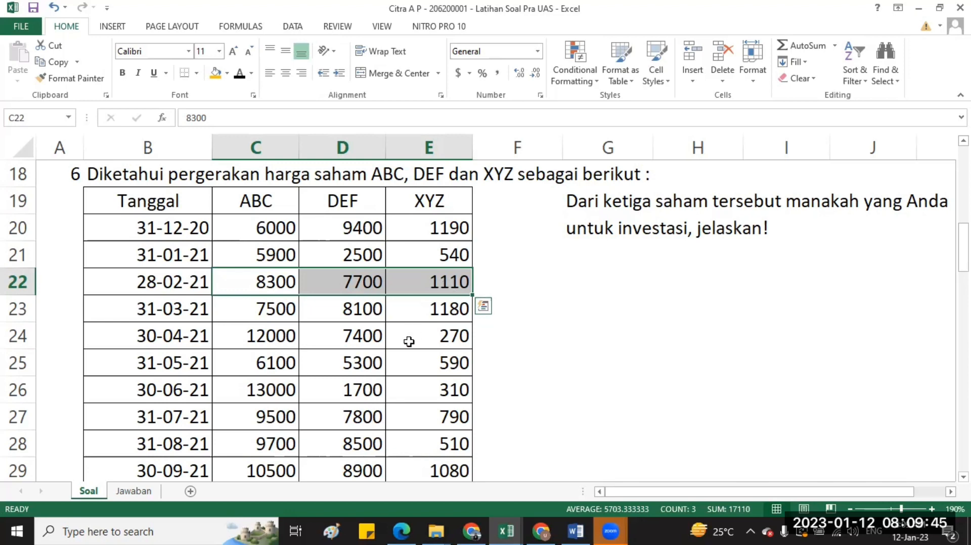
{"action": "scroll", "coordinate": [395, 333], "scroll_direction": "down", "scroll_amount": 2}
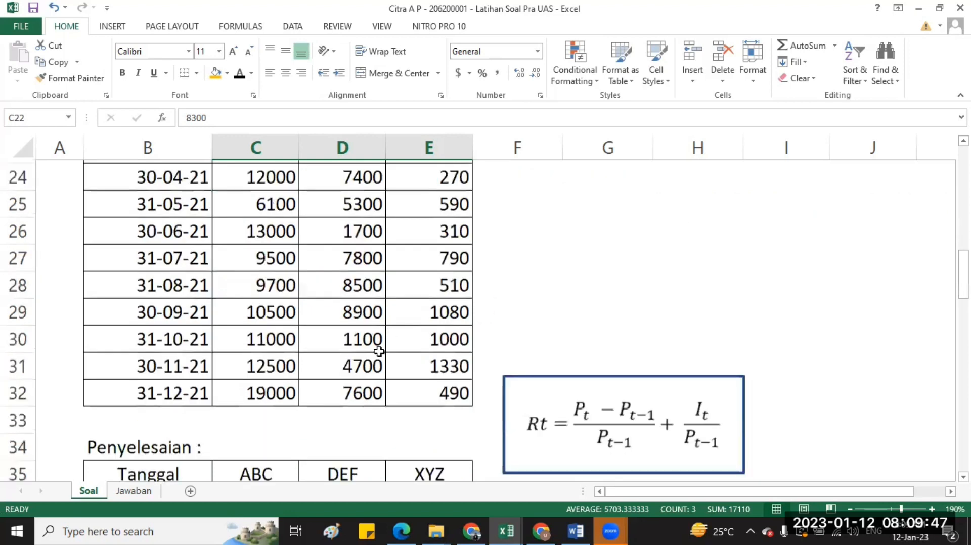
{"action": "scroll", "coordinate": [248, 286], "scroll_direction": "down", "scroll_amount": 3}
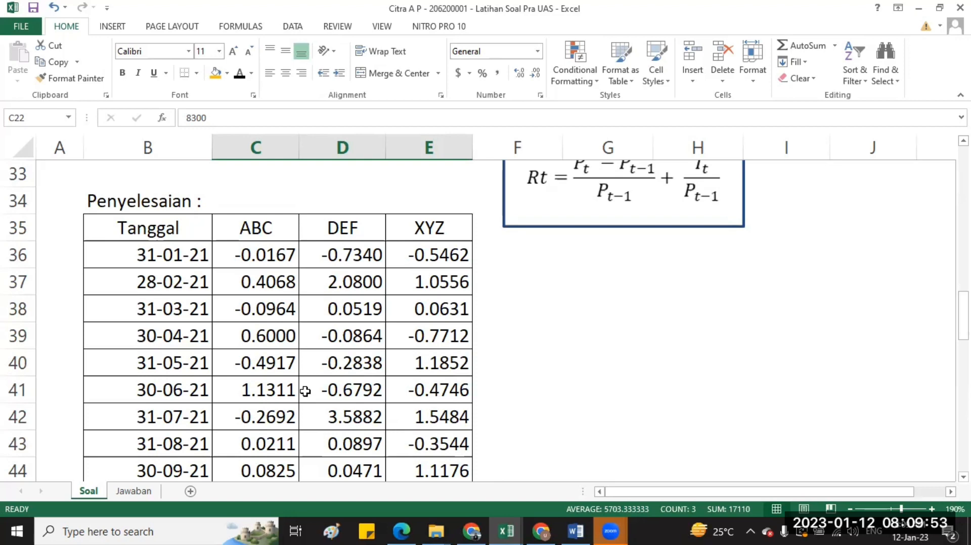
{"action": "scroll", "coordinate": [305, 391], "scroll_direction": "down", "scroll_amount": 2}
{"action": "scroll", "coordinate": [305, 391], "scroll_direction": "up", "scroll_amount": 2}
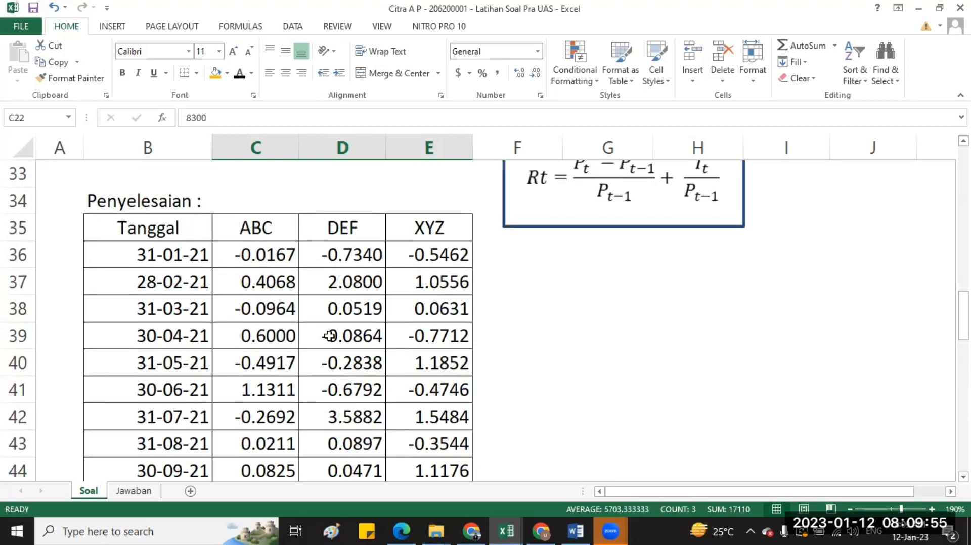
Label B48, directly below the last date of the return table, as E(Ri)
{"action": "scroll", "coordinate": [330, 336], "scroll_direction": "down", "scroll_amount": 1}
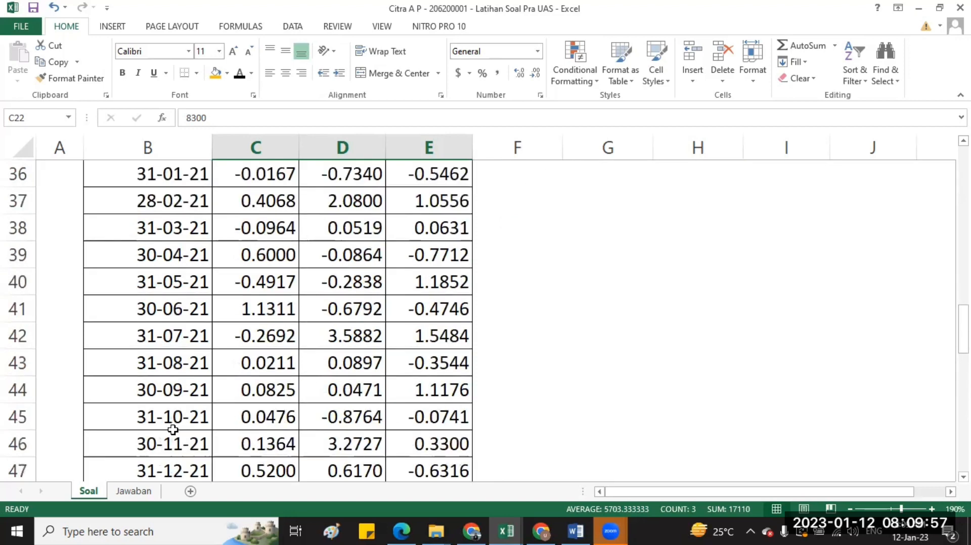
{"action": "scroll", "coordinate": [173, 430], "scroll_direction": "down", "scroll_amount": 1}
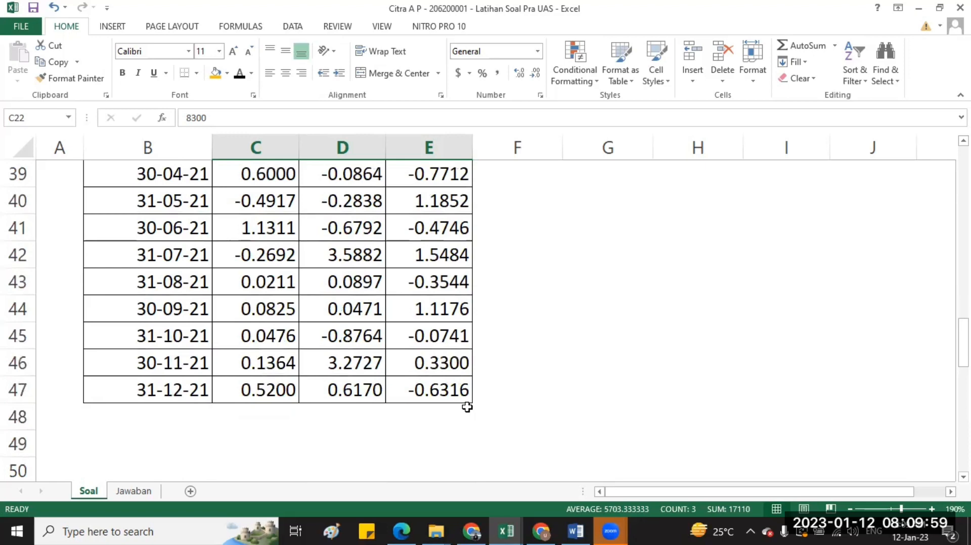
{"action": "left_click", "coordinate": [162, 420]}
{"action": "type", "text": "E(R"}
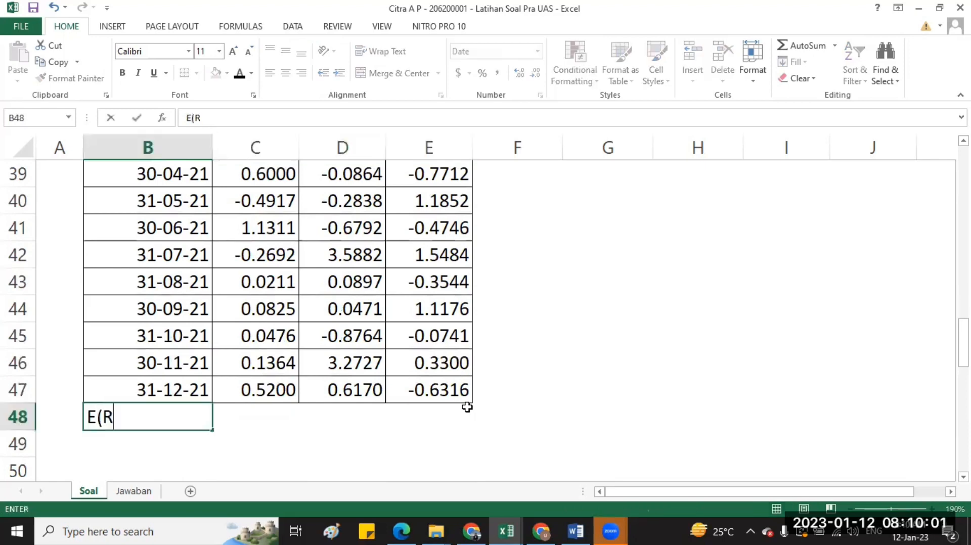
{"action": "type", "text": "i)"}
{"action": "key", "text": "Return"}
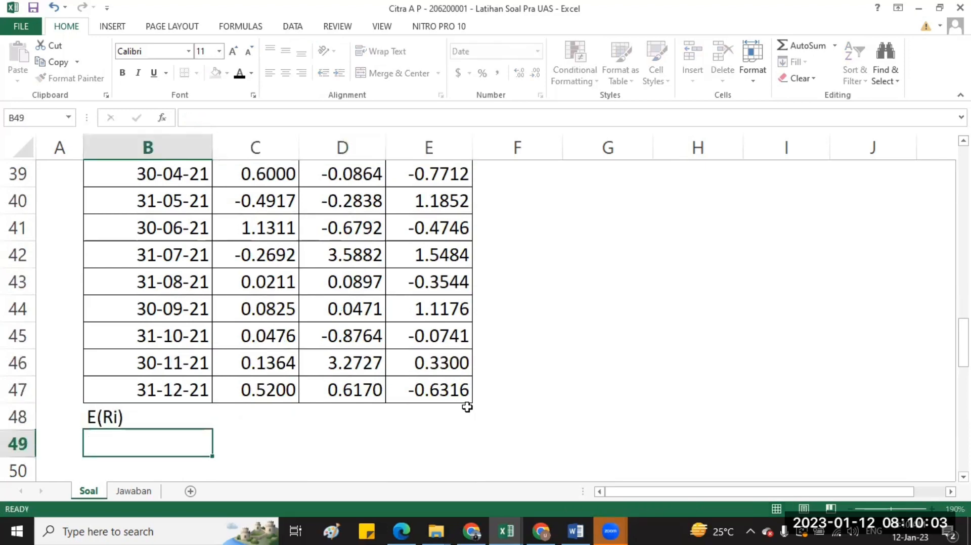
Calculate the expected return of ABC in C48 with the formula =AVERAGE(C36:C47)
{"action": "key", "text": "Up"}
{"action": "key", "text": "Right"}
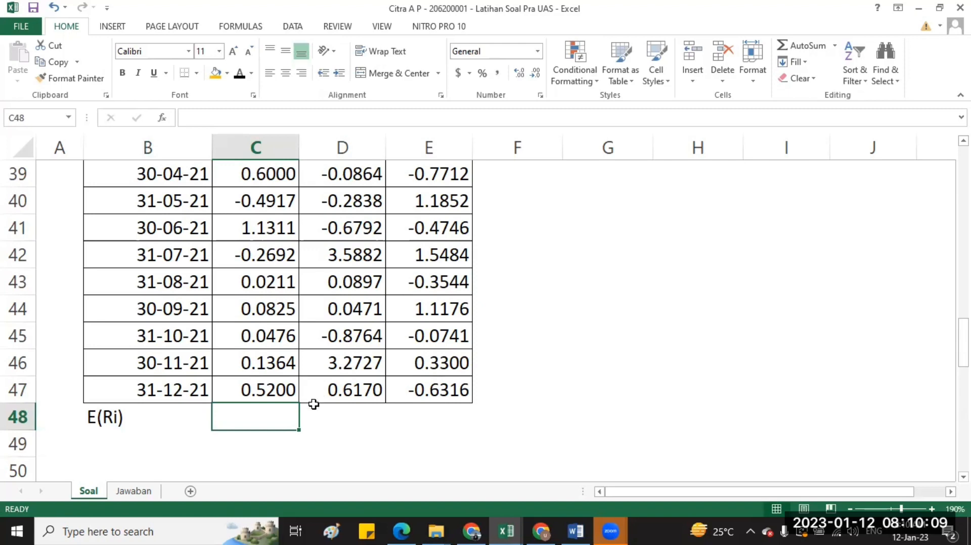
{"action": "type", "text": "="}
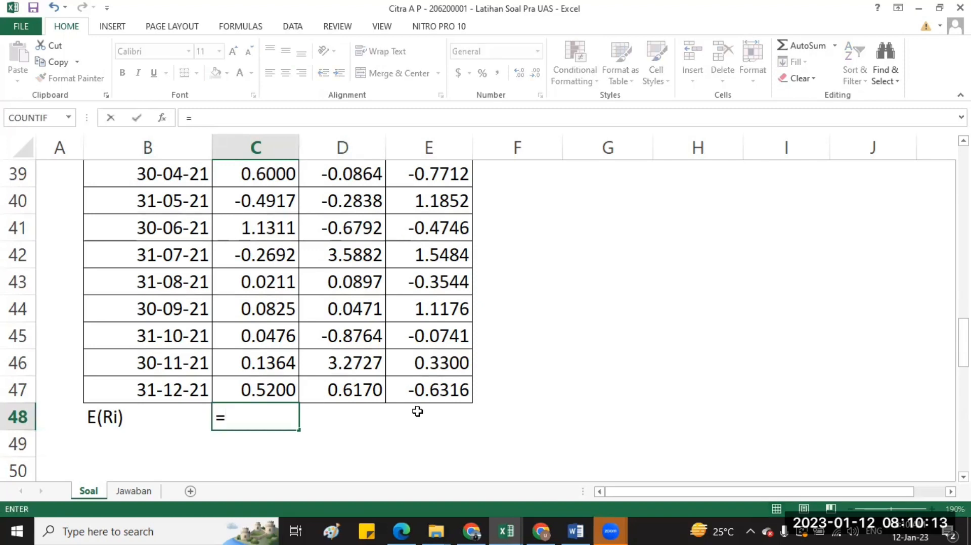
{"action": "type", "text": "aver"}
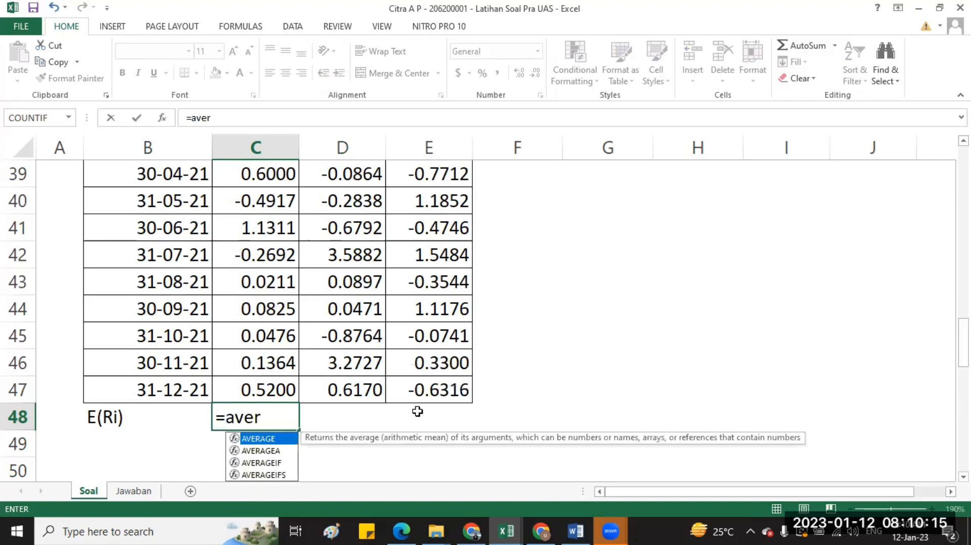
{"action": "key", "text": "Down"}
{"action": "key", "text": "Up"}
{"action": "key", "text": "Tab"}
{"action": "key", "text": "Up"}
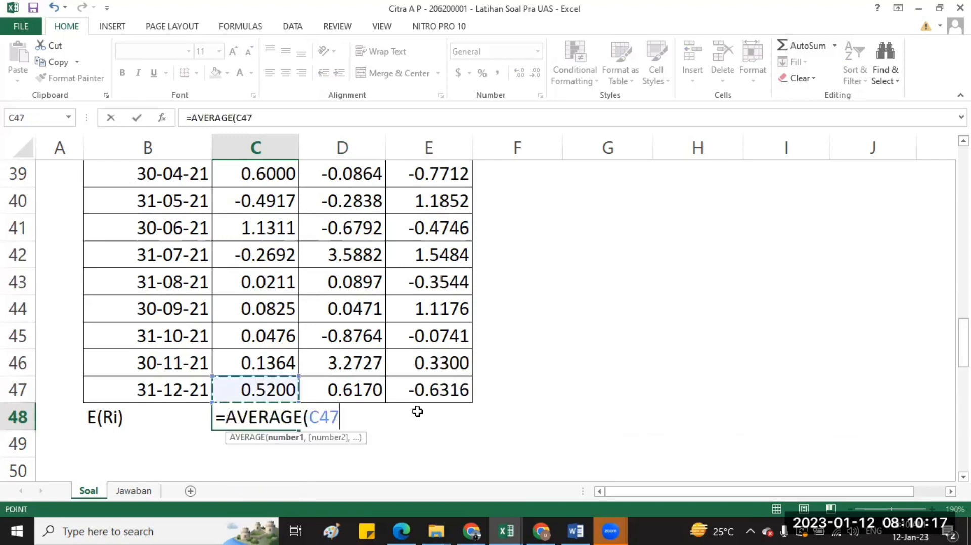
{"action": "scroll", "coordinate": [271, 255], "scroll_direction": "up", "scroll_amount": 1}
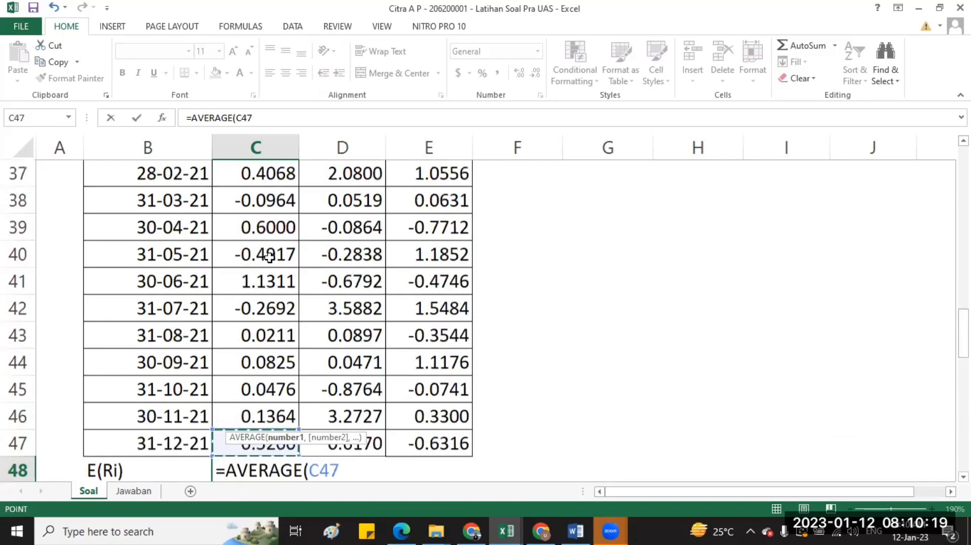
{"action": "key", "text": "ctrl+shift+Up"}
{"action": "scroll", "coordinate": [314, 267], "scroll_direction": "down", "scroll_amount": 1}
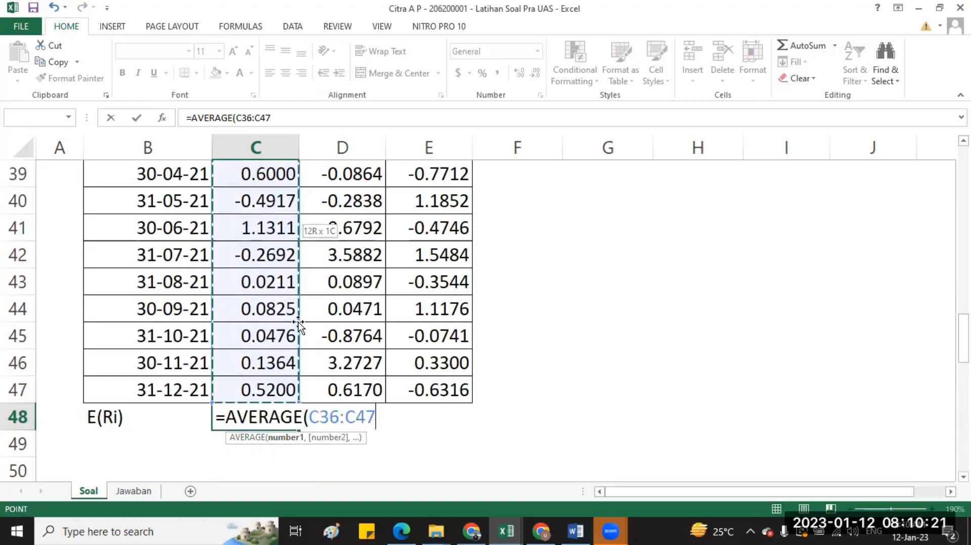
{"action": "scroll", "coordinate": [366, 318], "scroll_direction": "down", "scroll_amount": 1}
{"action": "key", "text": "Return"}
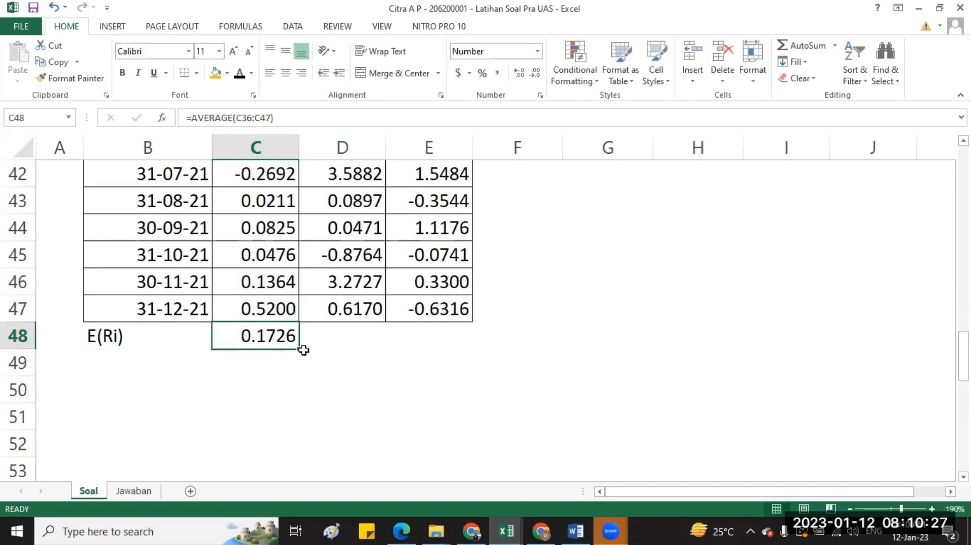
Fill the average formula from C48 across to D48 and E48 for DEF and XYZ
{"action": "scroll", "coordinate": [314, 330], "scroll_direction": "up", "scroll_amount": 2}
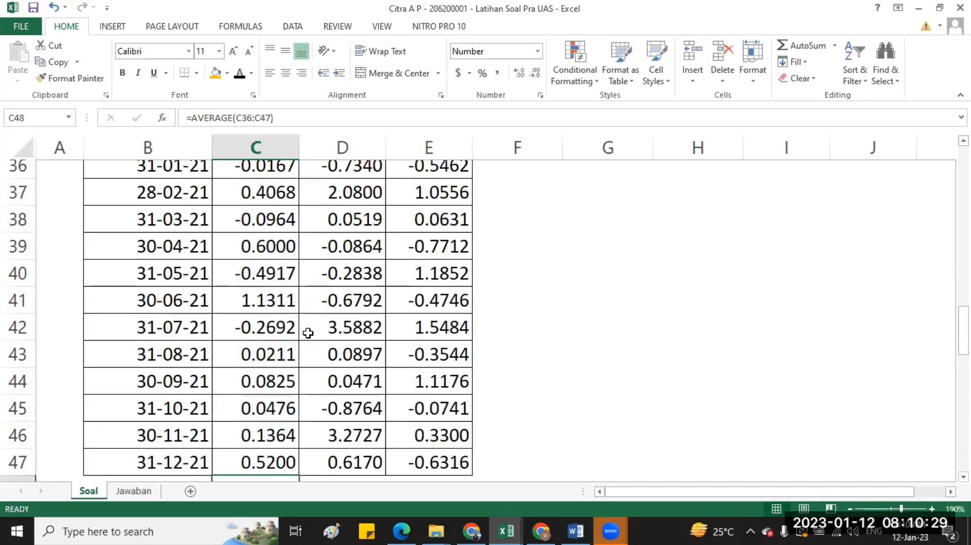
{"action": "scroll", "coordinate": [310, 329], "scroll_direction": "down", "scroll_amount": 2}
{"action": "scroll", "coordinate": [296, 349], "scroll_direction": "down", "scroll_amount": 1}
{"action": "left_click_drag", "start_coordinate": [297, 349], "coordinate": [451, 351]}
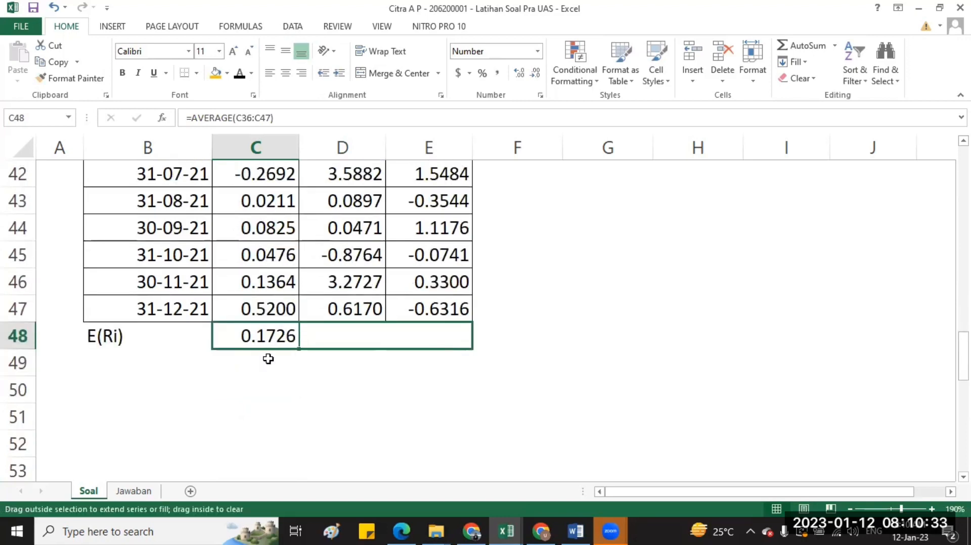
Label B49, below the E(Ri) row, as Stdev
{"action": "left_click", "coordinate": [215, 372]}
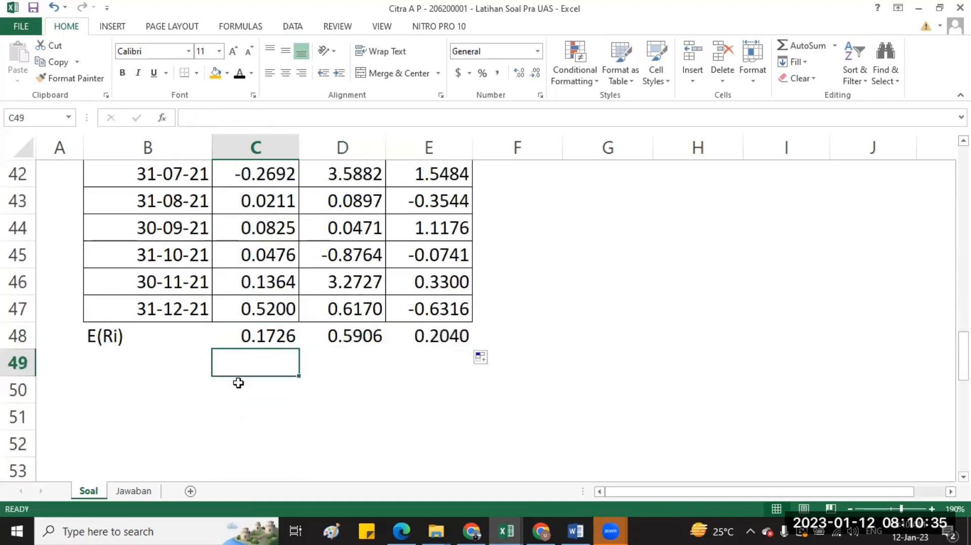
{"action": "key", "text": "Left"}
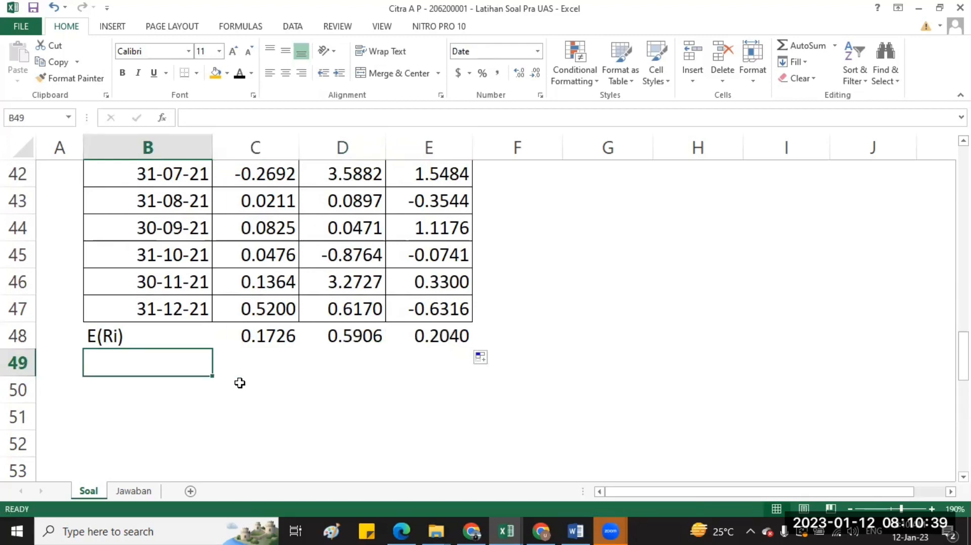
{"action": "type", "text": "S"}
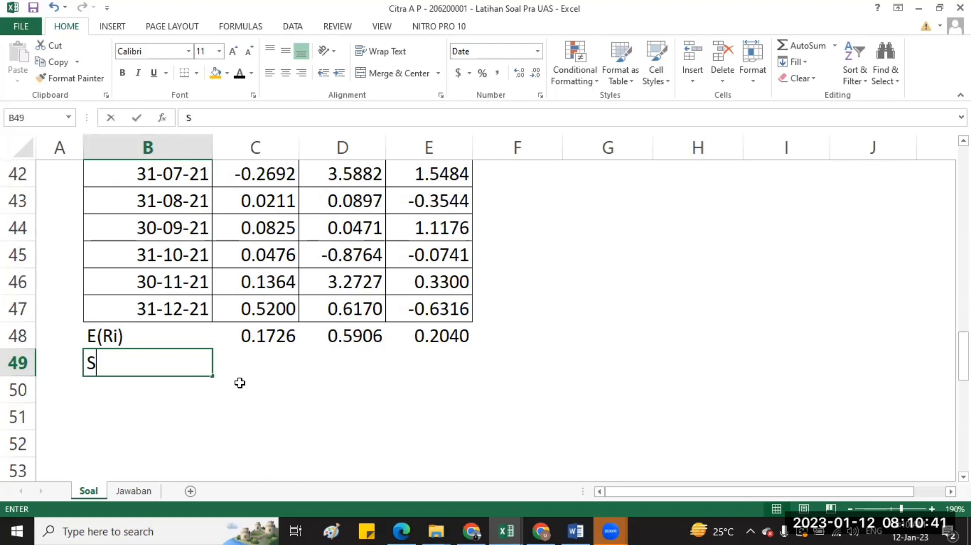
{"action": "type", "text": "Tdev"}
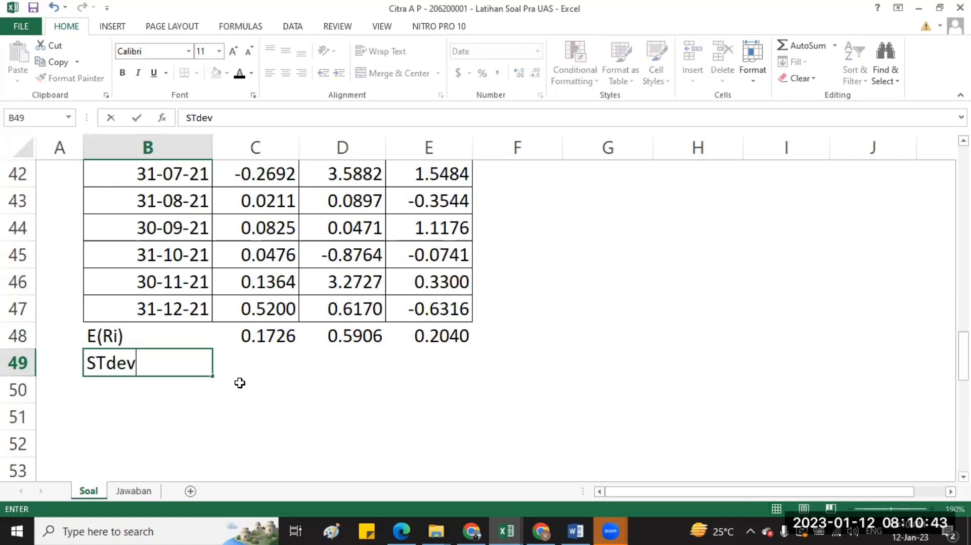
{"action": "key", "text": "Tab"}
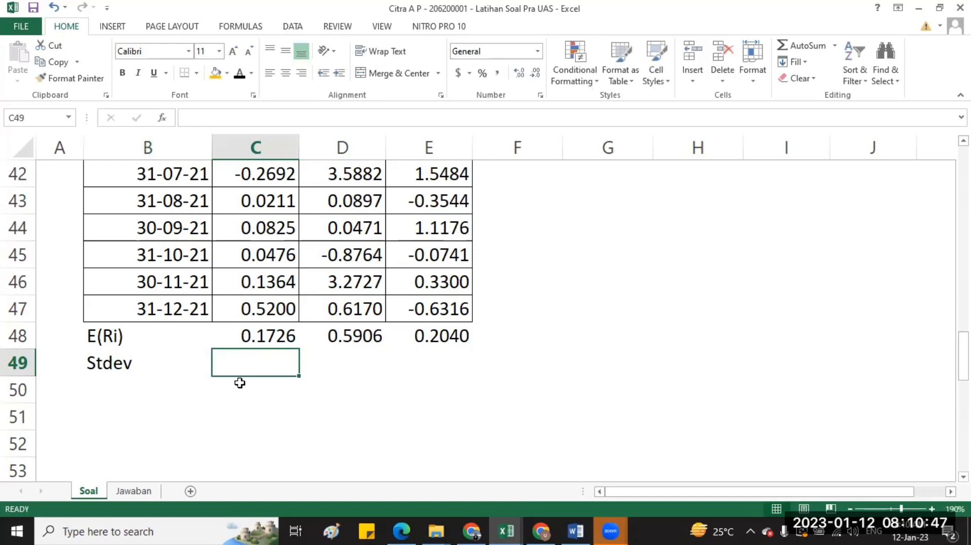
Calculate the standard deviation of ABC in C49 with =STDEV.S(C36:C47) and fill it across to D49 and E49
{"action": "type", "text": "=std"}
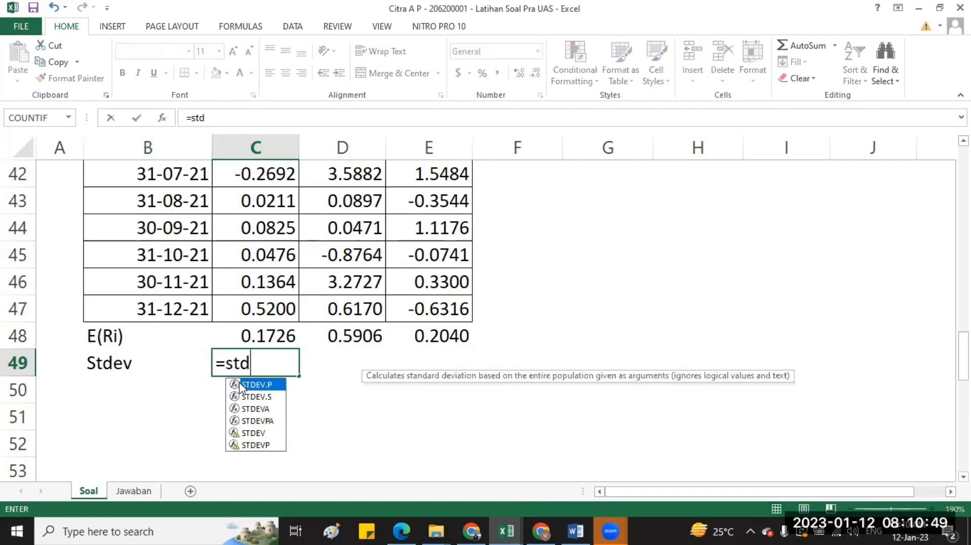
{"action": "type", "text": "e"}
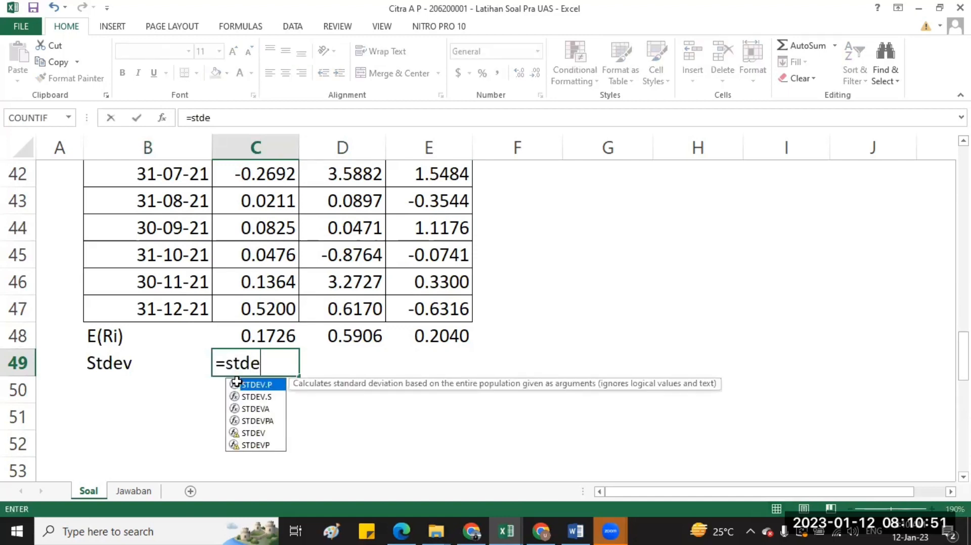
{"action": "left_click", "coordinate": [283, 396]}
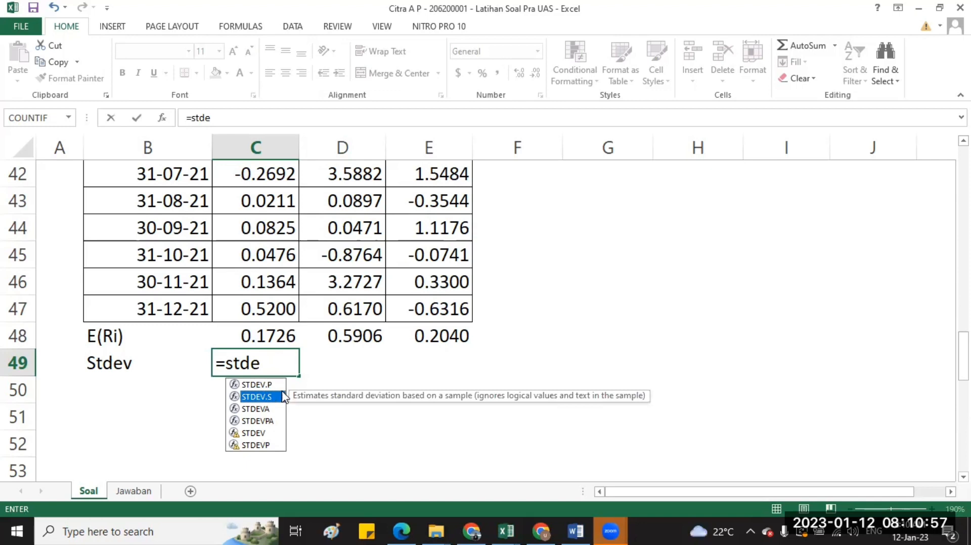
{"action": "double_click", "coordinate": [283, 395]}
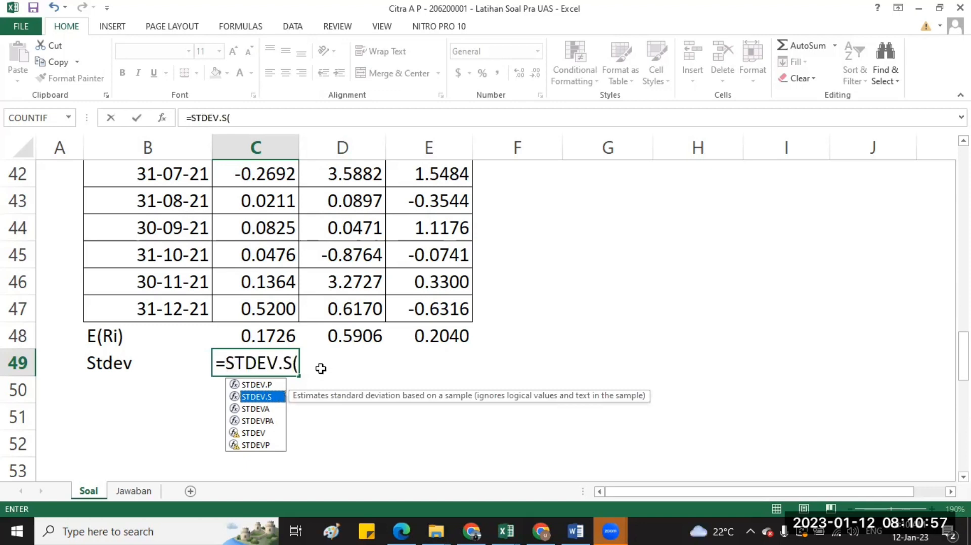
{"action": "left_click", "coordinate": [293, 307]}
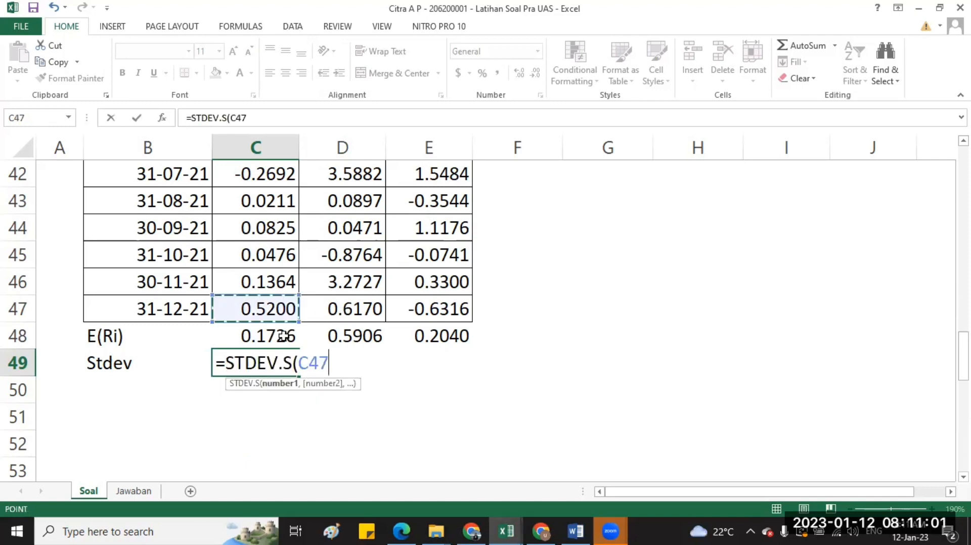
{"action": "scroll", "coordinate": [260, 246], "scroll_direction": "up", "scroll_amount": 3}
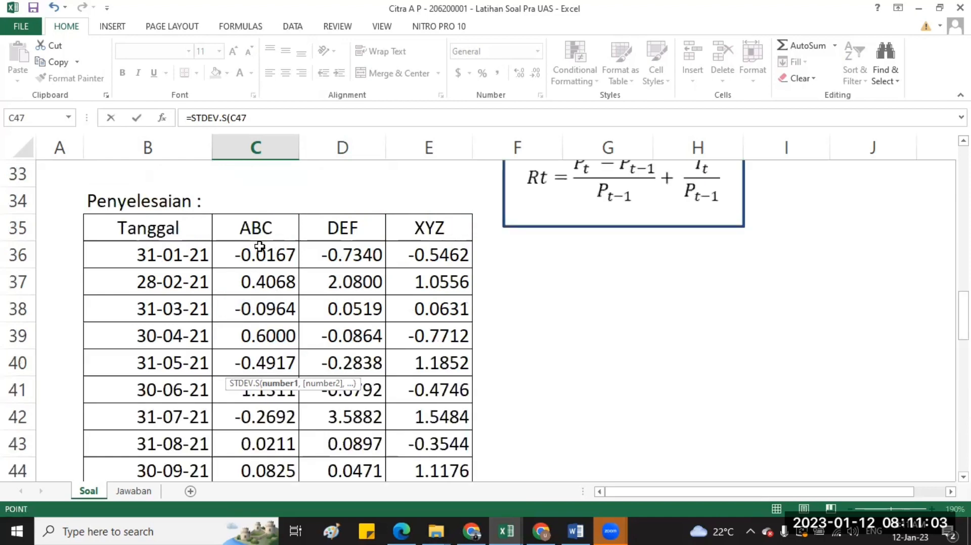
{"action": "left_click", "coordinate": [281, 259], "text": "shift"}
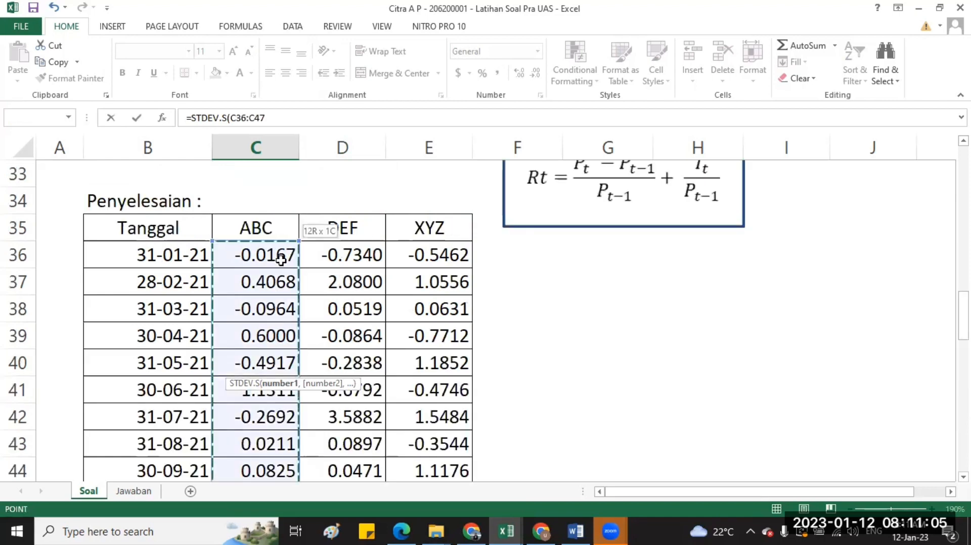
{"action": "key", "text": "Return"}
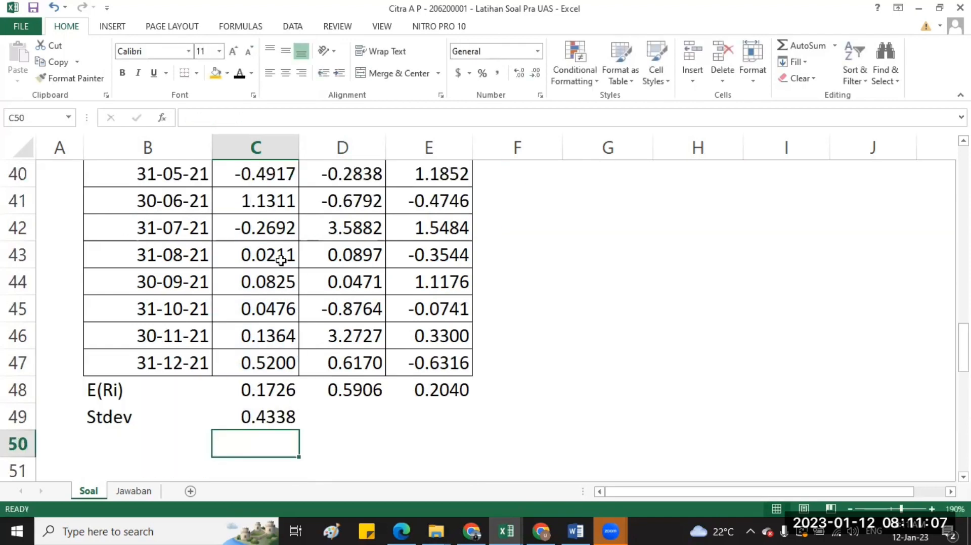
{"action": "key", "text": "Up"}
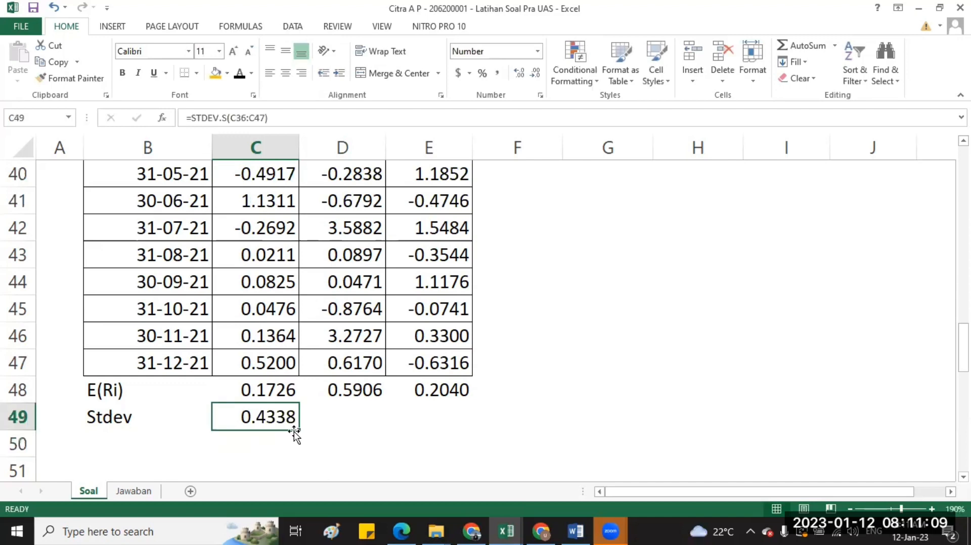
{"action": "left_click_drag", "start_coordinate": [302, 428], "coordinate": [423, 430]}
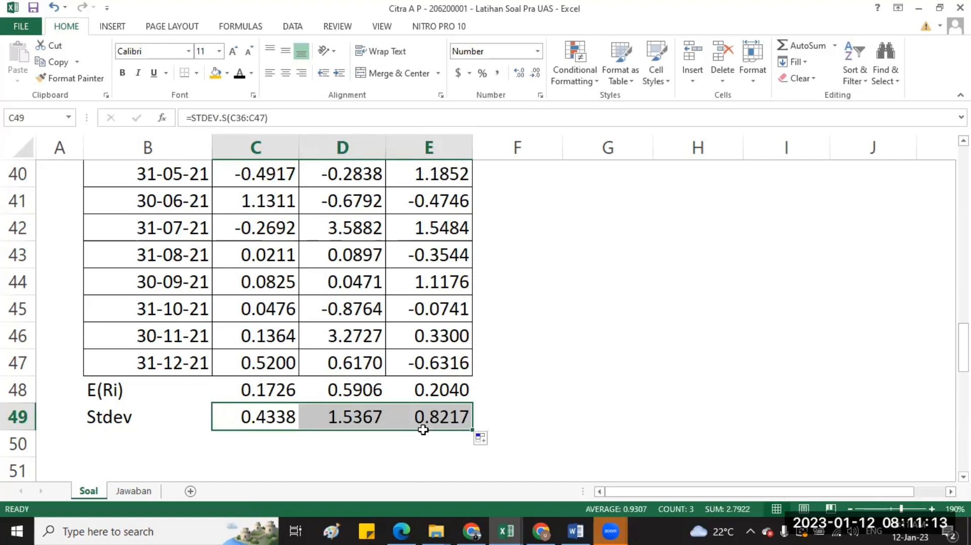
Label B50, directly below the Stdev row, as Cvi
{"action": "scroll", "coordinate": [82, 371], "scroll_direction": "down", "scroll_amount": 1}
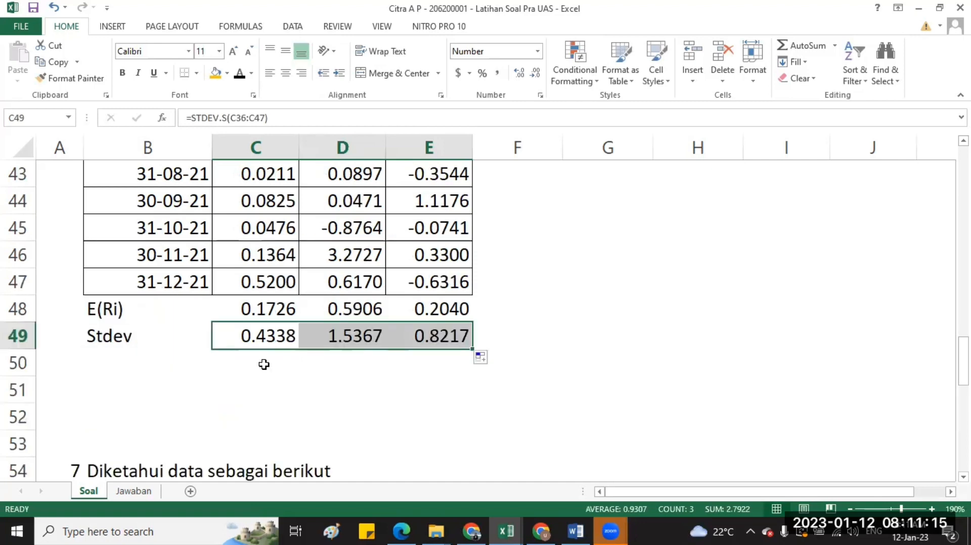
{"action": "key", "text": "Down"}
{"action": "key", "text": "Left"}
{"action": "type", "text": "C"}
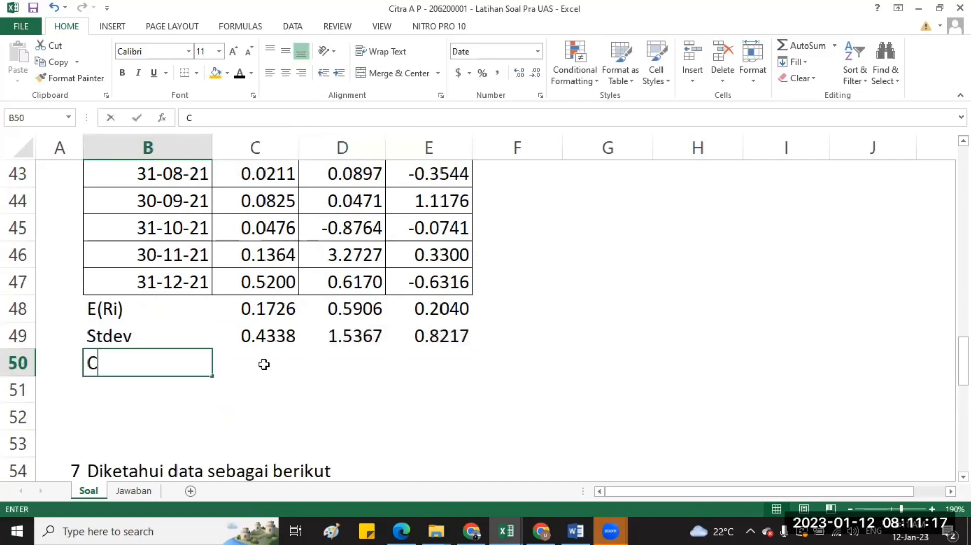
{"action": "type", "text": "Vi"}
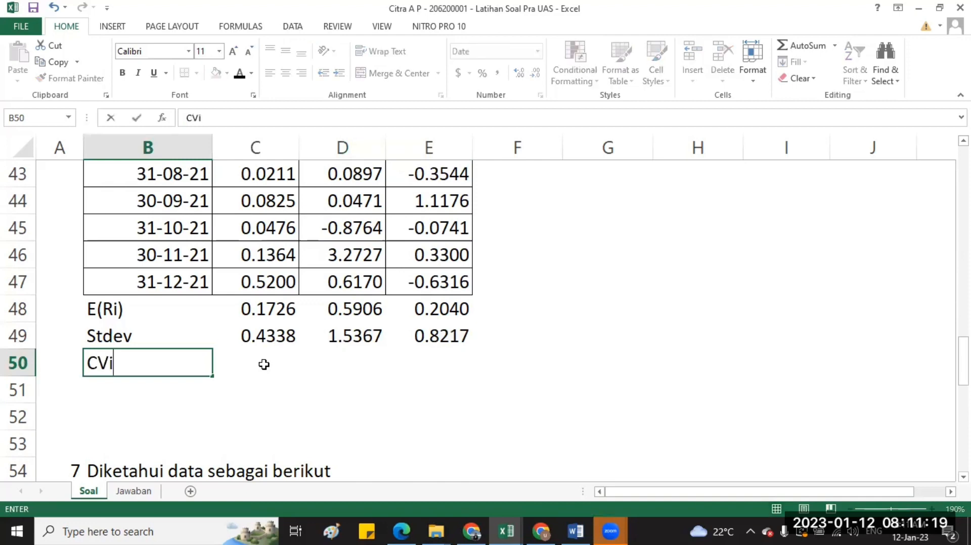
{"action": "key", "text": "ctrl+Return"}
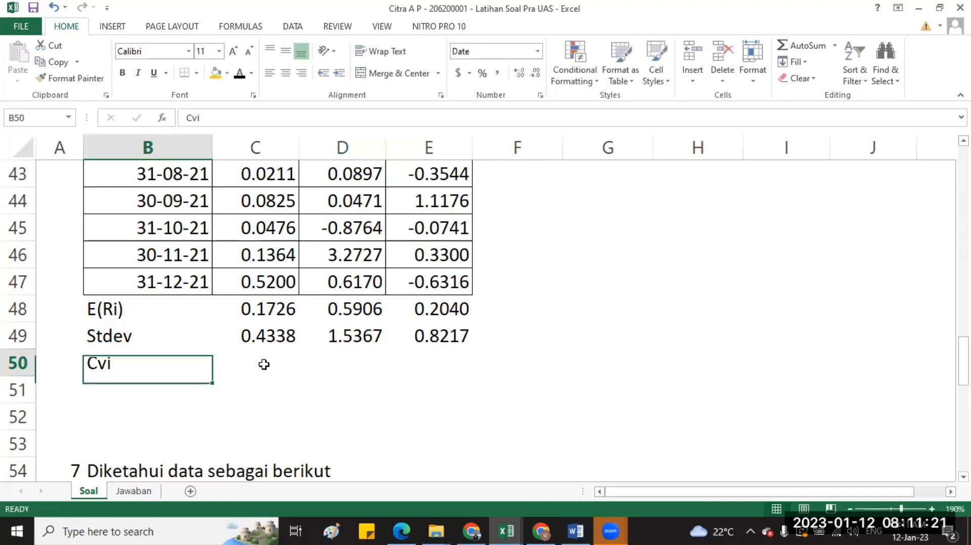
Calculate the coefficient of variation of ABC in C50 by dividing Stdev by E(Ri) with the formula =C49/C48
{"action": "left_click", "coordinate": [264, 364]}
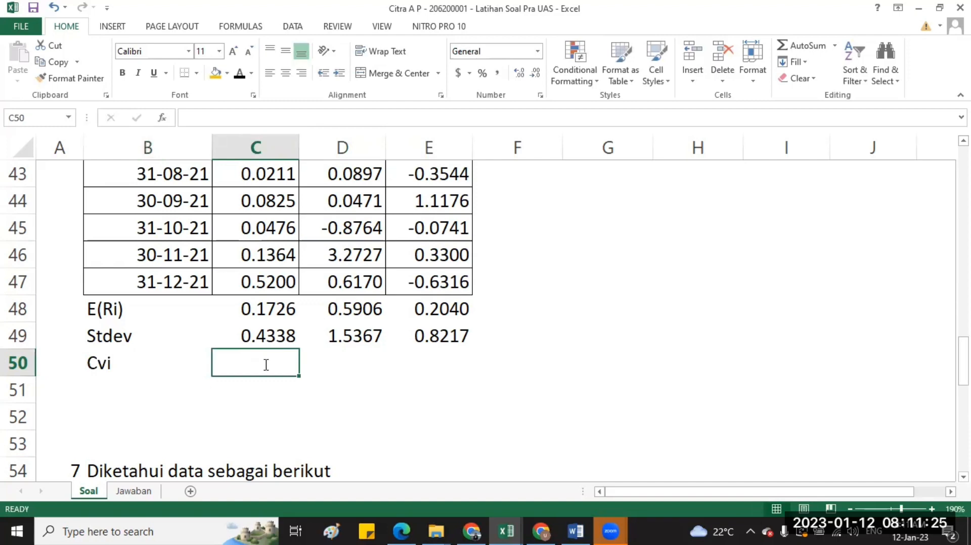
{"action": "type", "text": "="}
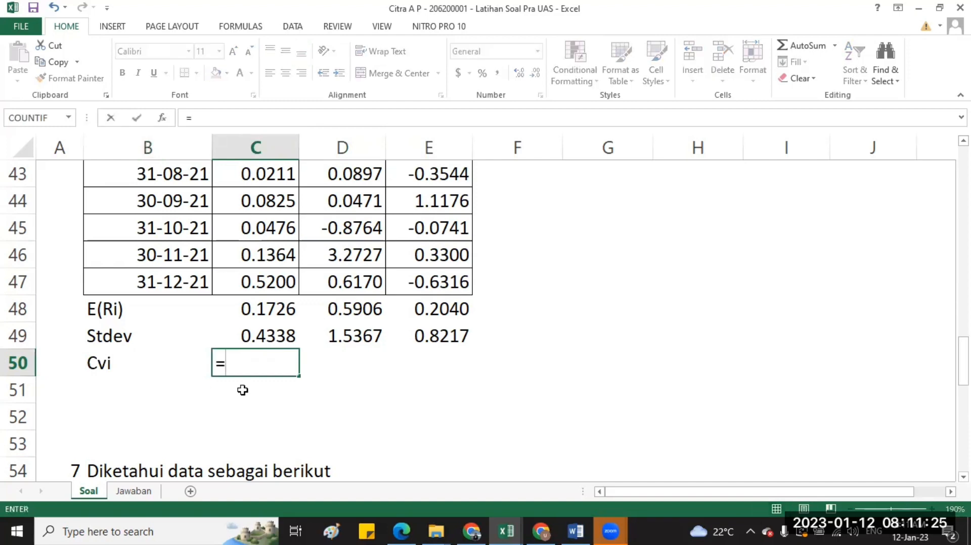
{"action": "left_click", "coordinate": [271, 334]}
{"action": "type", "text": "/"}
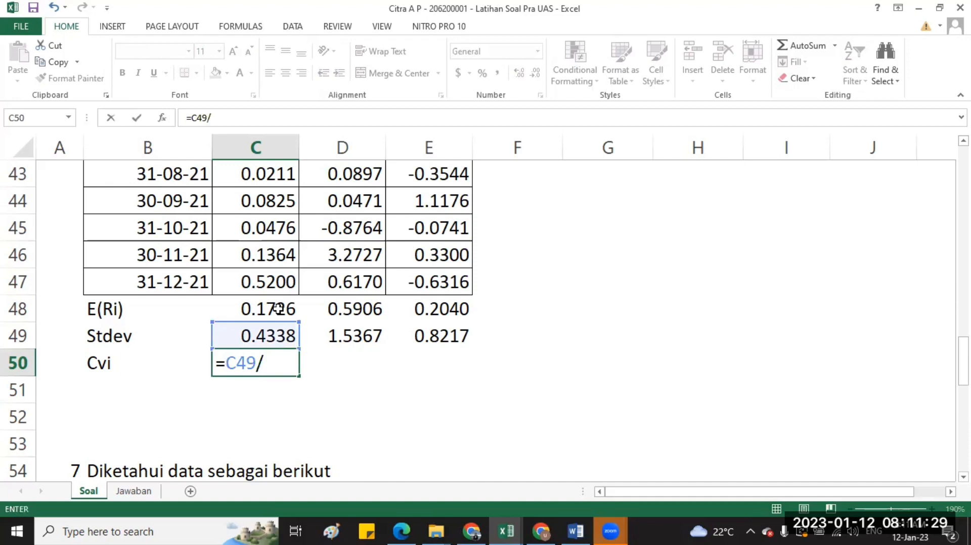
{"action": "left_click", "coordinate": [278, 308]}
{"action": "key", "text": "Return"}
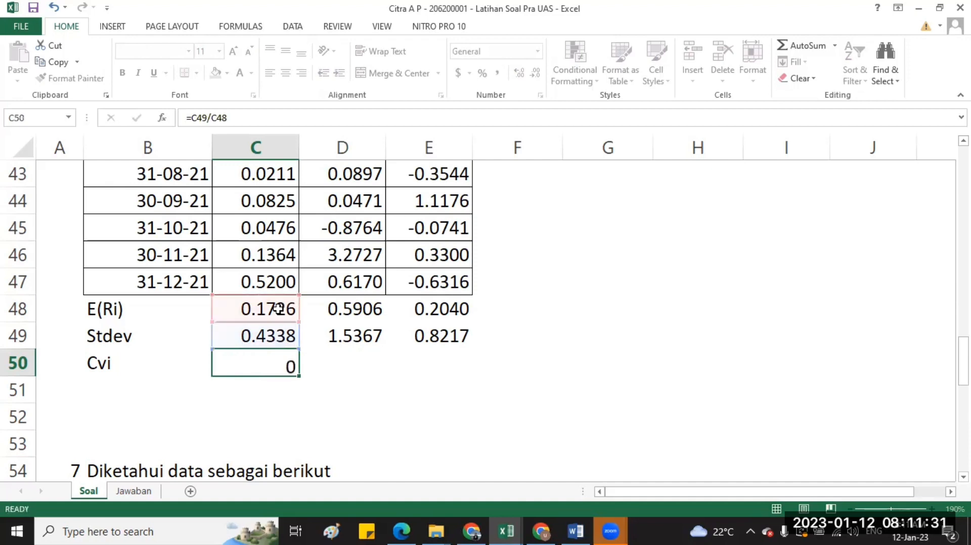
Reduce C50 to two decimal places and fill its formula across to D50 and E50 for DEF and XYZ
{"action": "left_click", "coordinate": [536, 75]}
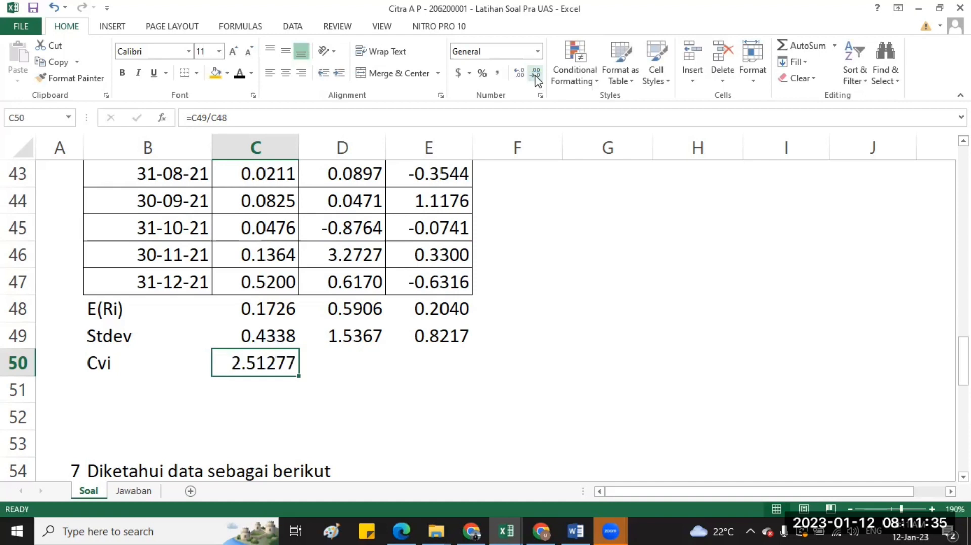
{"action": "left_click", "coordinate": [536, 76]}
{"action": "left_click", "coordinate": [536, 76]}
{"action": "left_click", "coordinate": [537, 76]}
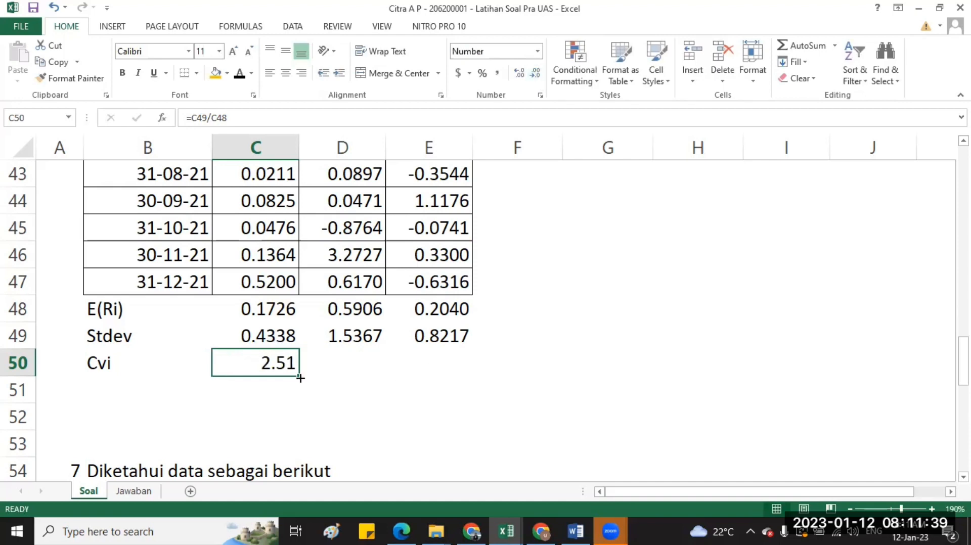
{"action": "left_click_drag", "start_coordinate": [301, 378], "coordinate": [440, 407]}
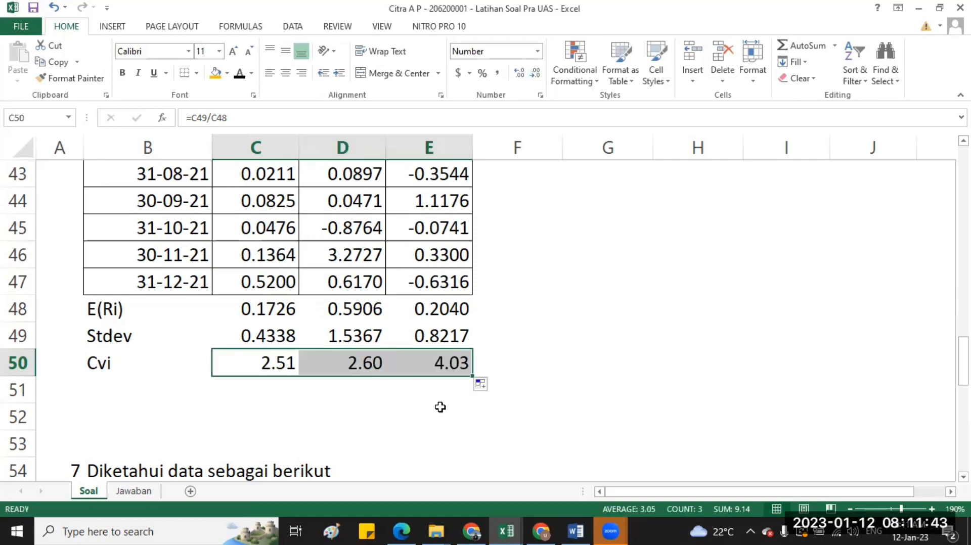
Apply all borders to the E(Ri), Stdev and Cvi rows in B48:E50
{"action": "left_click", "coordinate": [440, 419]}
{"action": "left_click_drag", "start_coordinate": [118, 314], "coordinate": [471, 377]}
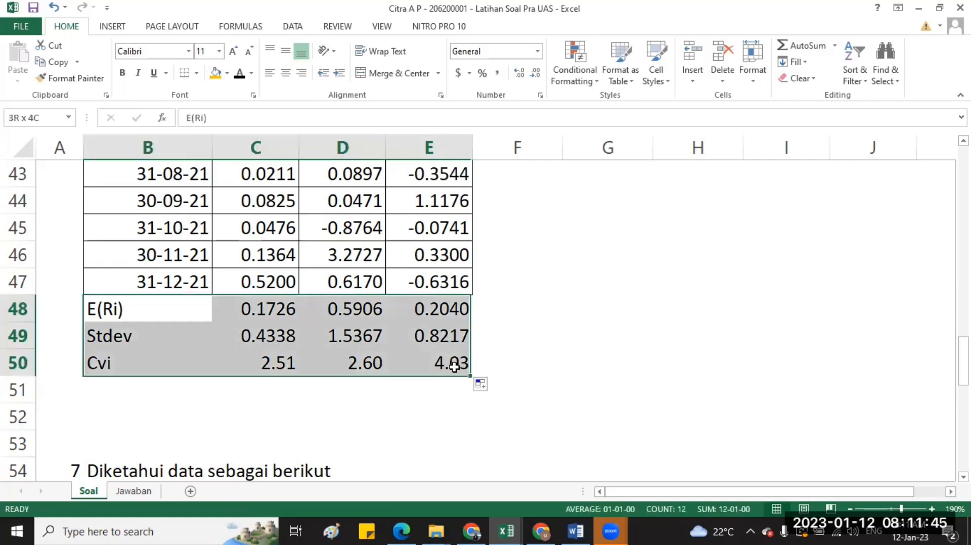
{"action": "left_click", "coordinate": [197, 74]}
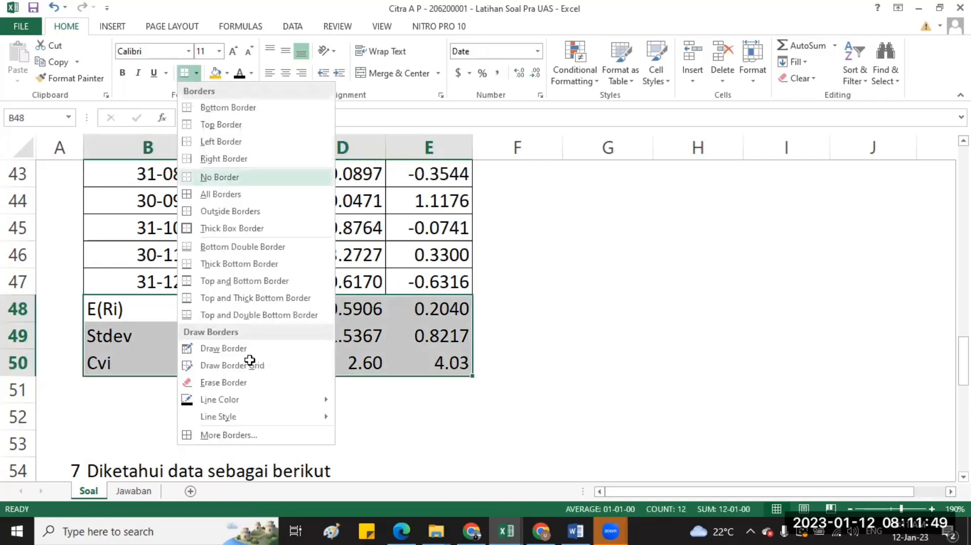
{"action": "left_click", "coordinate": [223, 194]}
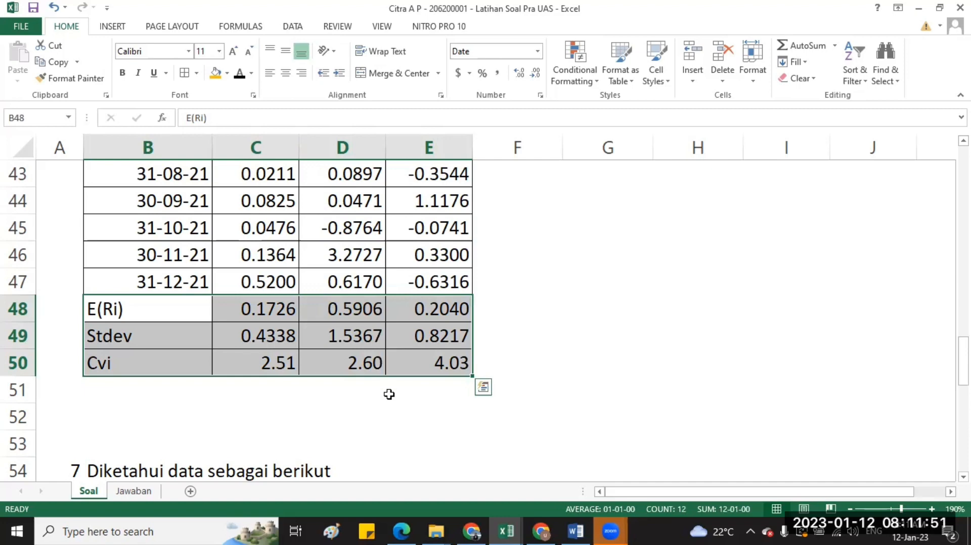
{"action": "left_click", "coordinate": [325, 410]}
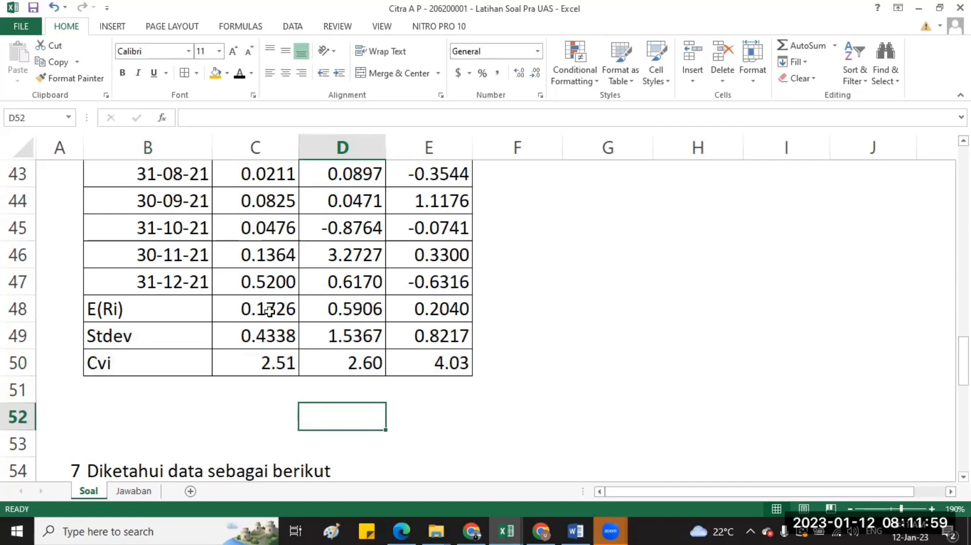
Freeze the panes at C36 so the return table's header row and date column stay in view
{"action": "scroll", "coordinate": [269, 311], "scroll_direction": "up", "scroll_amount": 3}
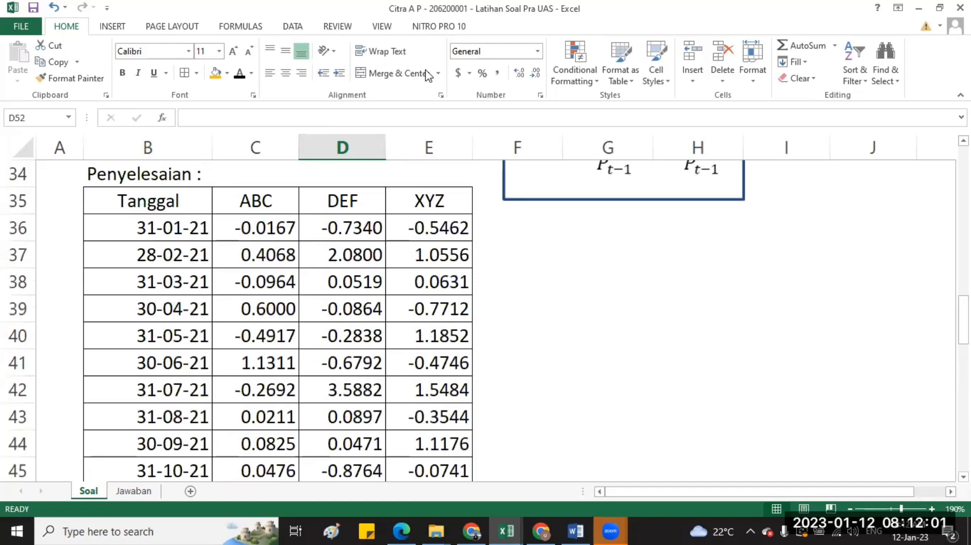
{"action": "left_click", "coordinate": [296, 223]}
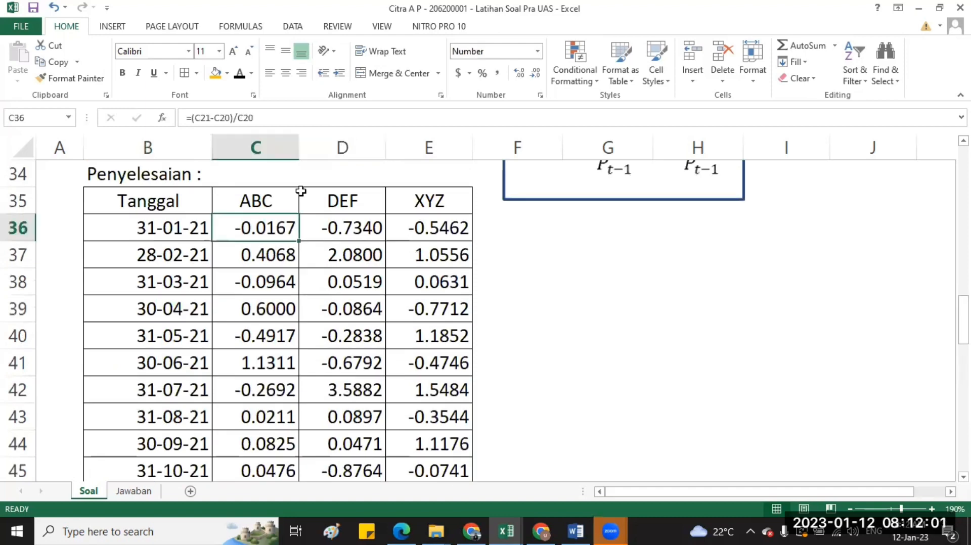
{"action": "left_click", "coordinate": [381, 27]}
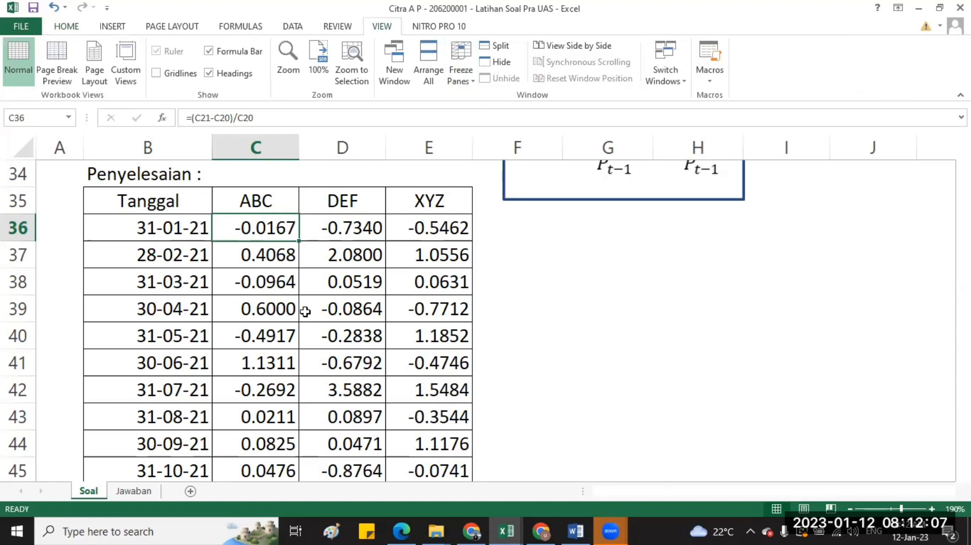
Highlight the E(Ri) values of the three stocks in C48:E48 with an orange fill
{"action": "scroll", "coordinate": [303, 333], "scroll_direction": "down", "scroll_amount": 4}
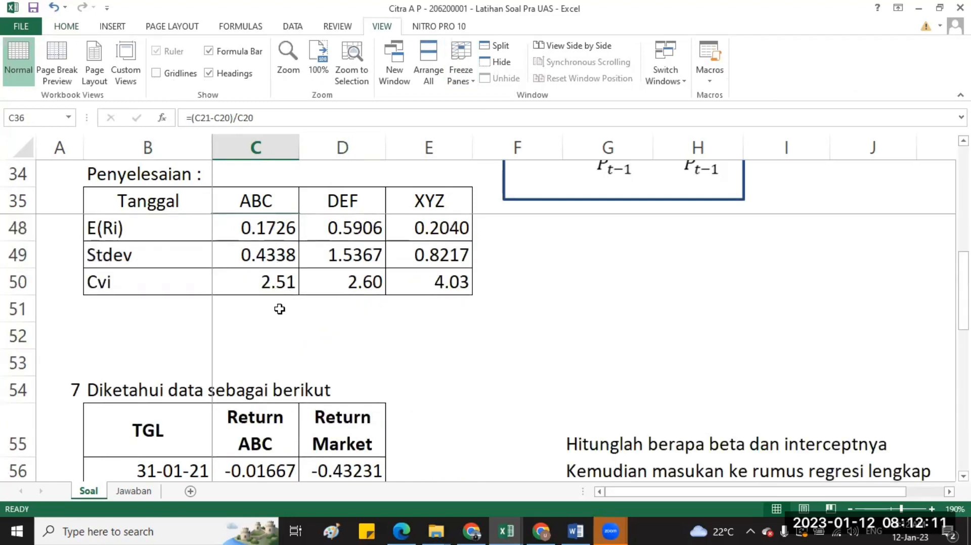
{"action": "scroll", "coordinate": [288, 309], "scroll_direction": "up", "scroll_amount": 1}
{"action": "scroll", "coordinate": [289, 309], "scroll_direction": "down", "scroll_amount": 1}
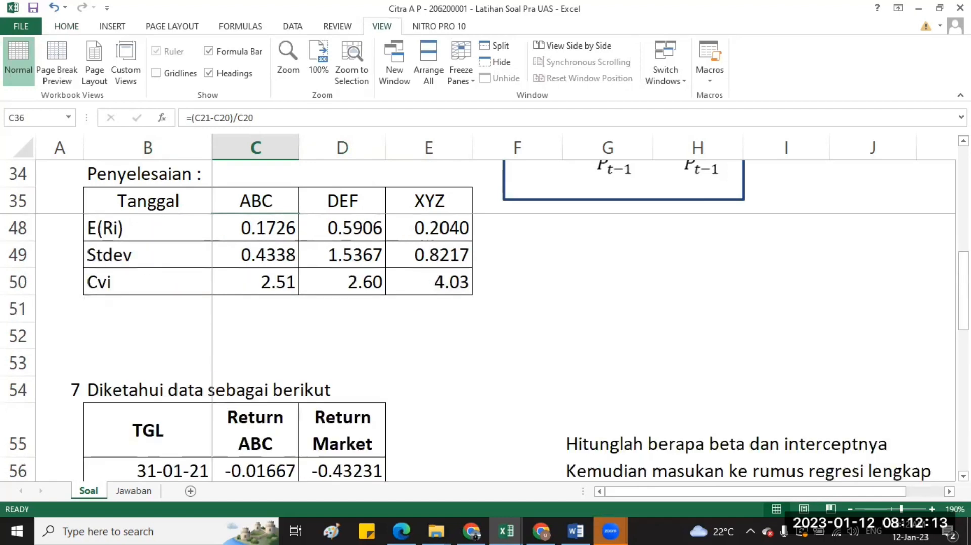
{"action": "scroll", "coordinate": [277, 269], "scroll_direction": "up", "scroll_amount": 1}
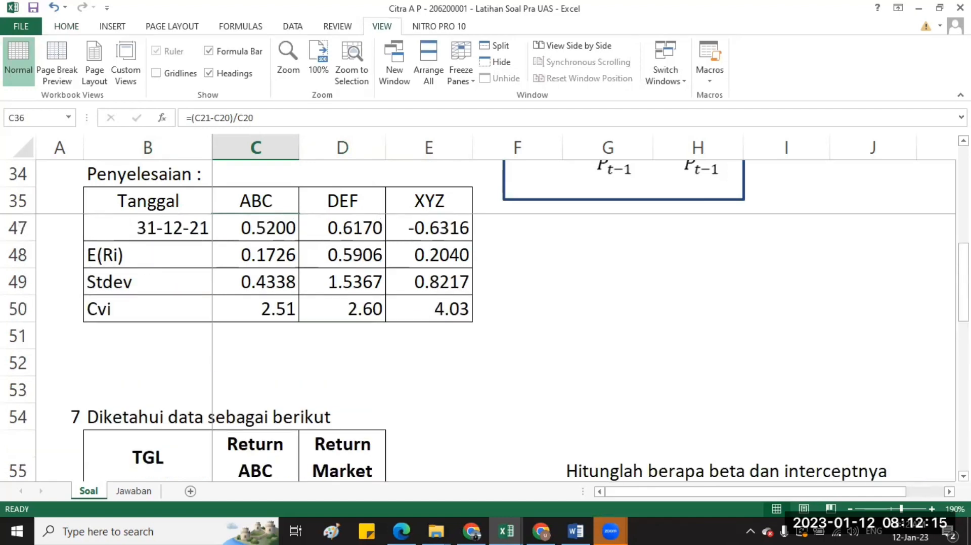
{"action": "scroll", "coordinate": [244, 295], "scroll_direction": "up", "scroll_amount": 1}
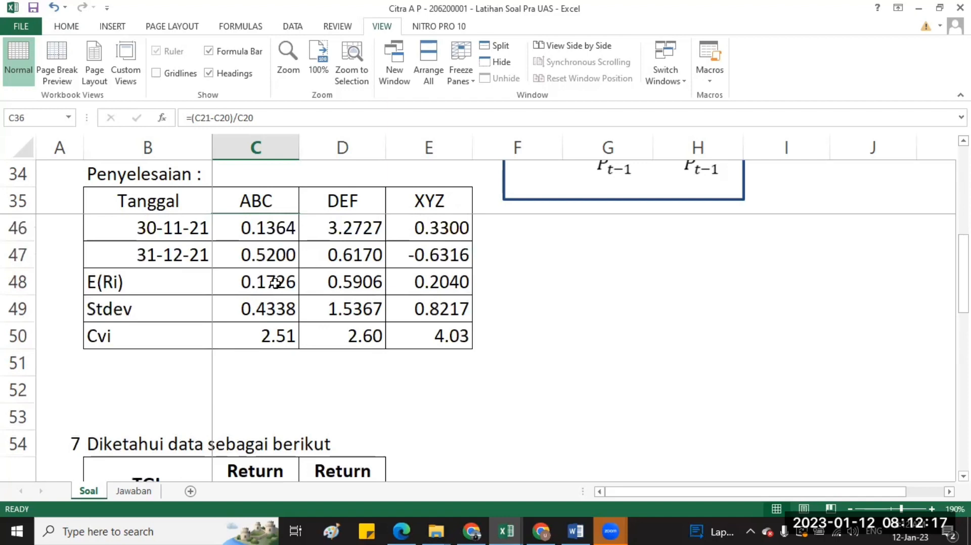
{"action": "left_click_drag", "start_coordinate": [276, 282], "coordinate": [438, 336]}
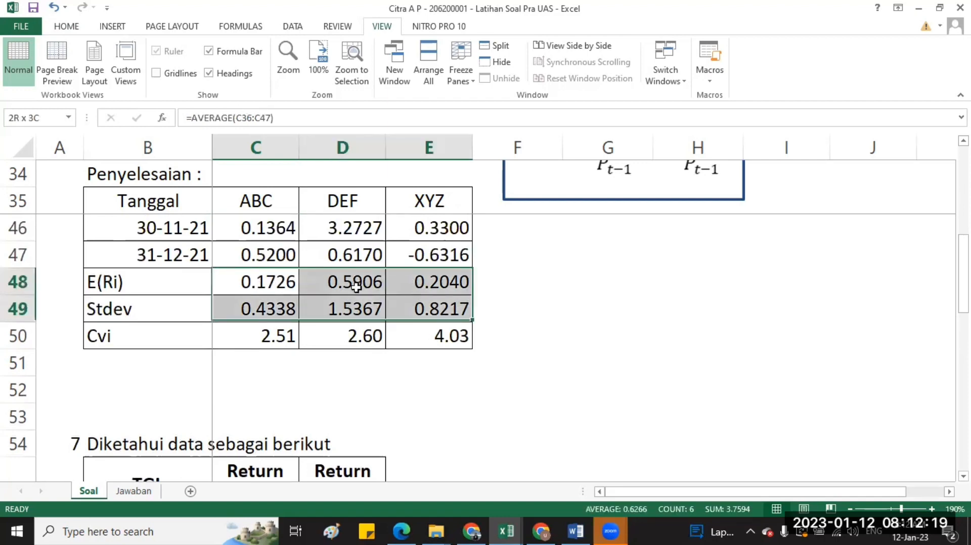
{"action": "left_click_drag", "start_coordinate": [262, 281], "coordinate": [465, 287]}
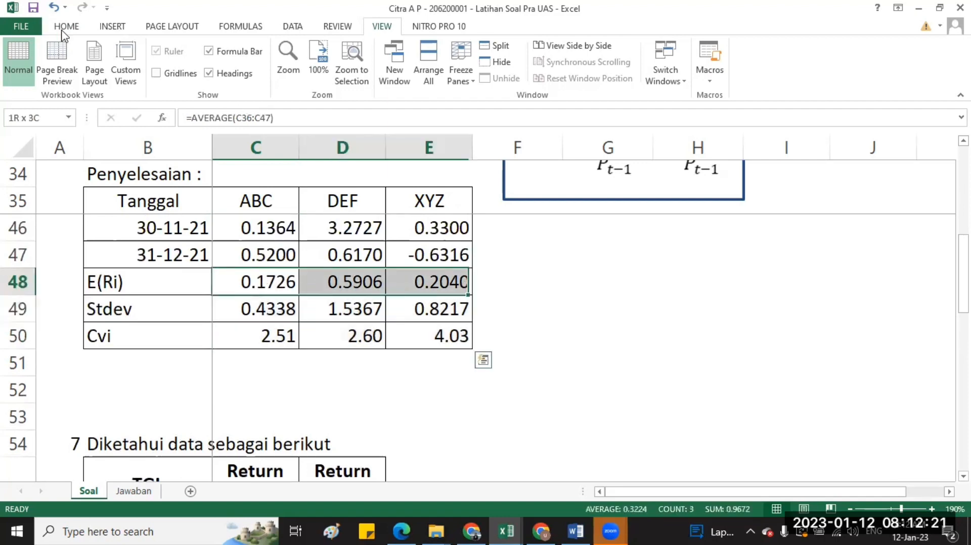
{"action": "left_click", "coordinate": [217, 75]}
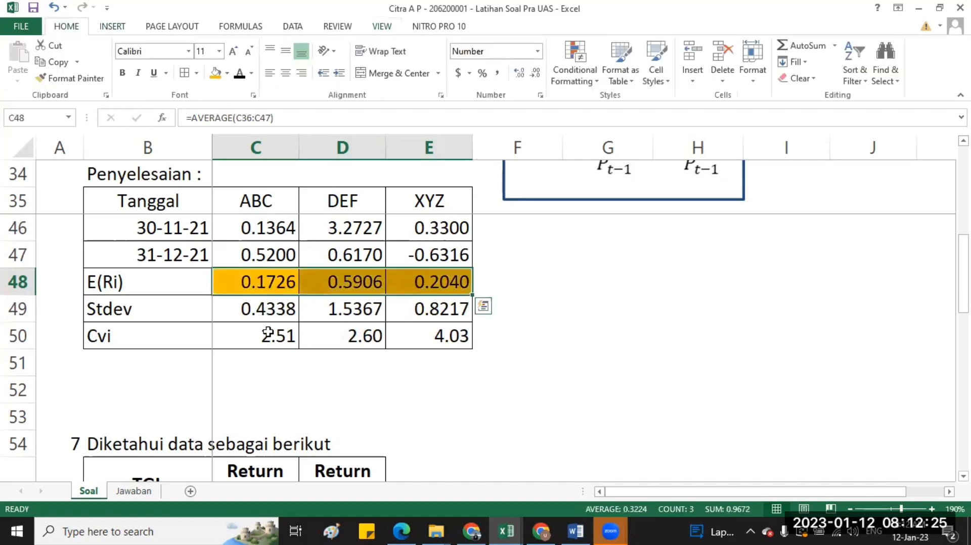
Highlight DEF's E(Ri) value in D48 with a light green fill
{"action": "left_click", "coordinate": [261, 308]}
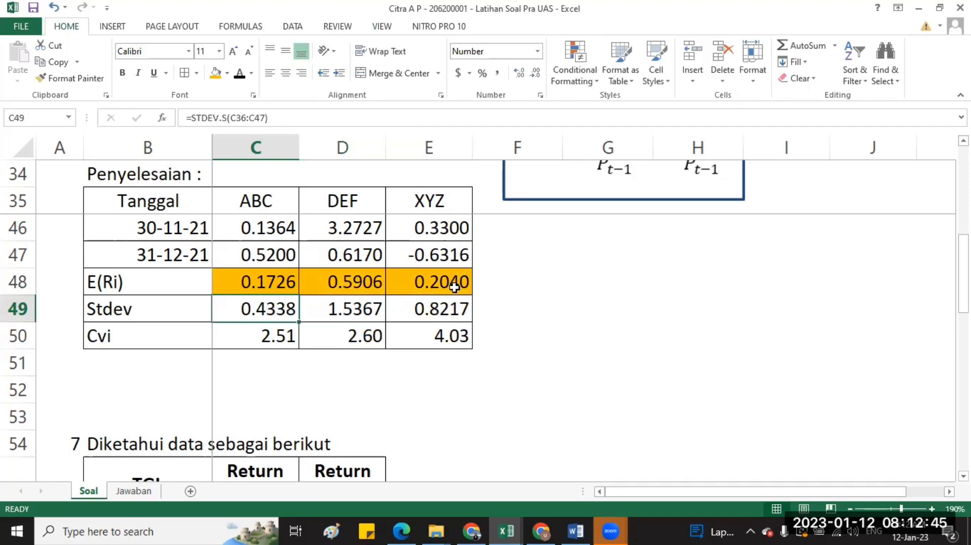
{"action": "left_click", "coordinate": [393, 370]}
{"action": "left_click", "coordinate": [244, 284]}
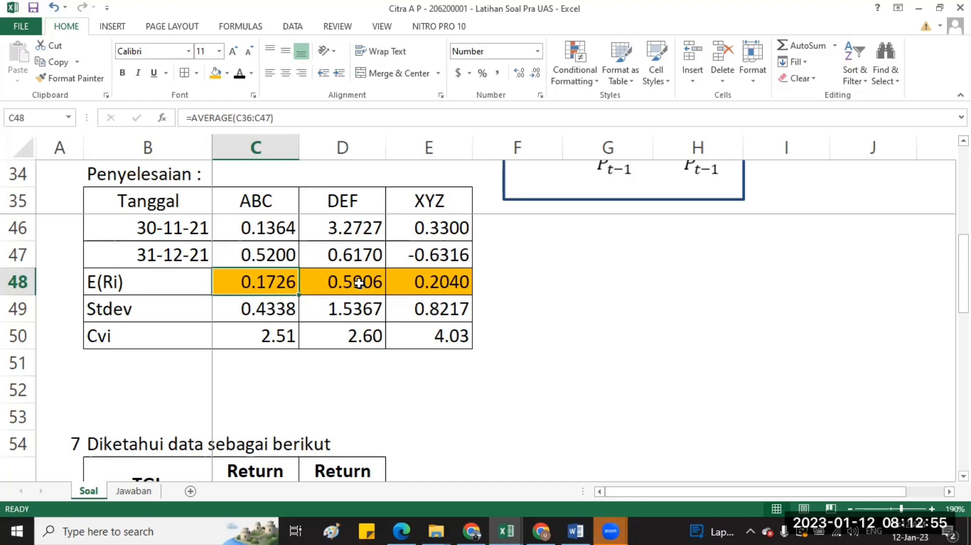
{"action": "key", "text": "Right"}
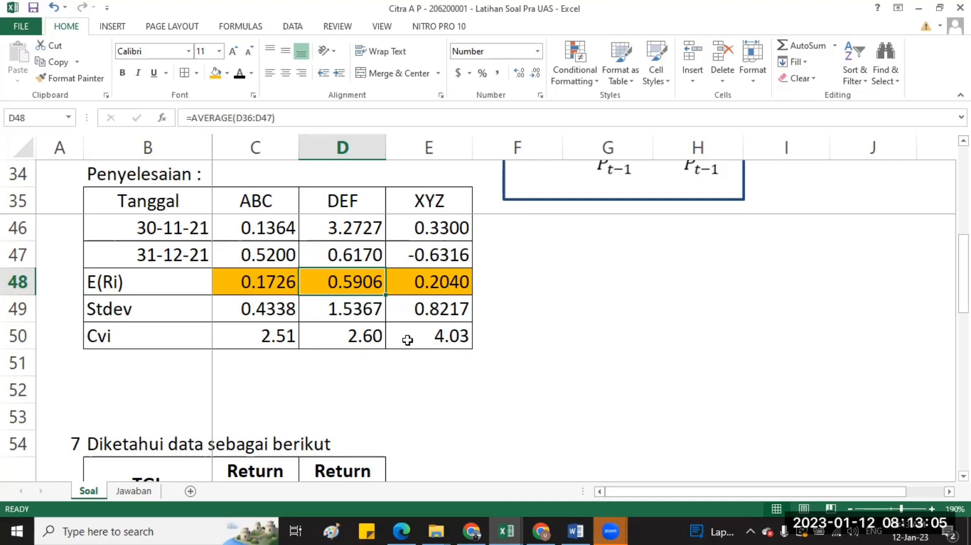
{"action": "left_click", "coordinate": [227, 74]}
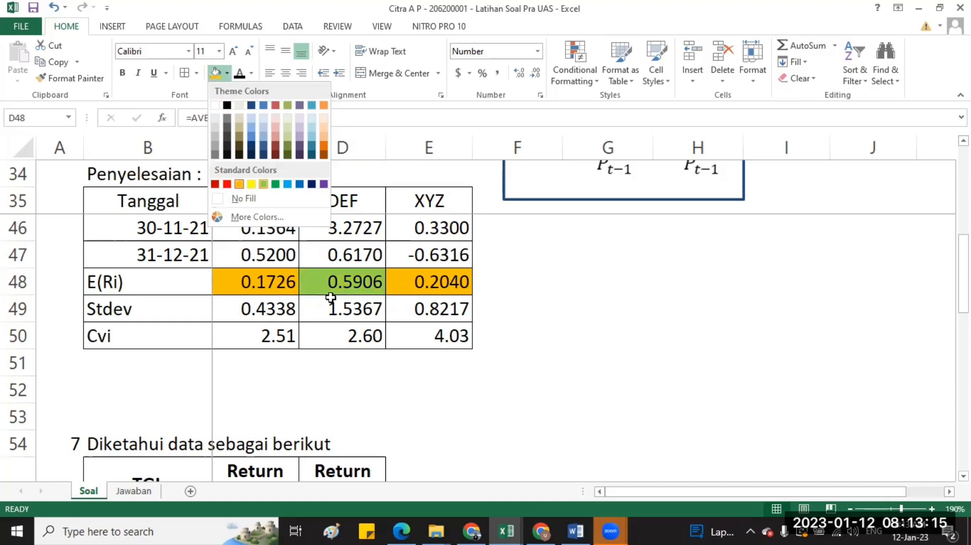
{"action": "key", "text": "Escape"}
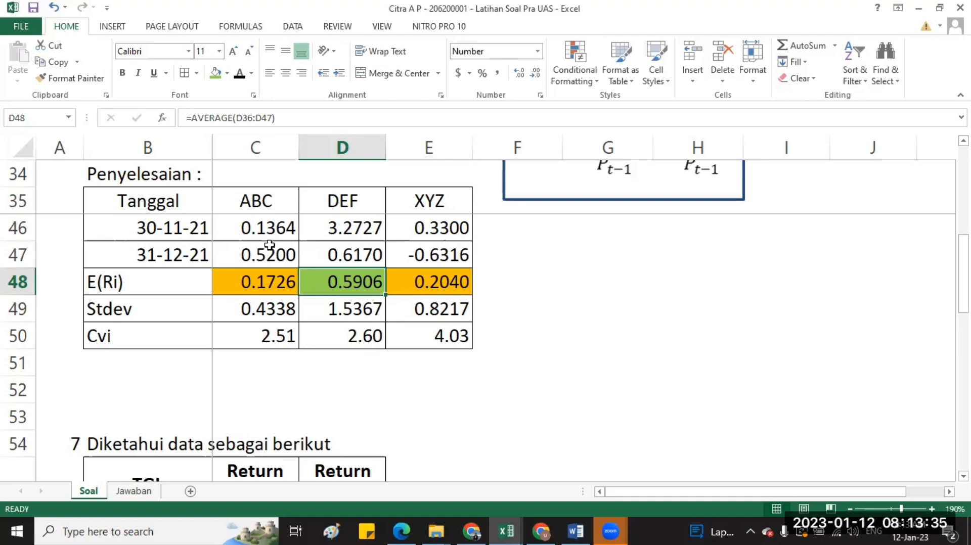
Highlight ABC's Stdev value in C49 with the same light green fill
{"action": "left_click", "coordinate": [272, 309]}
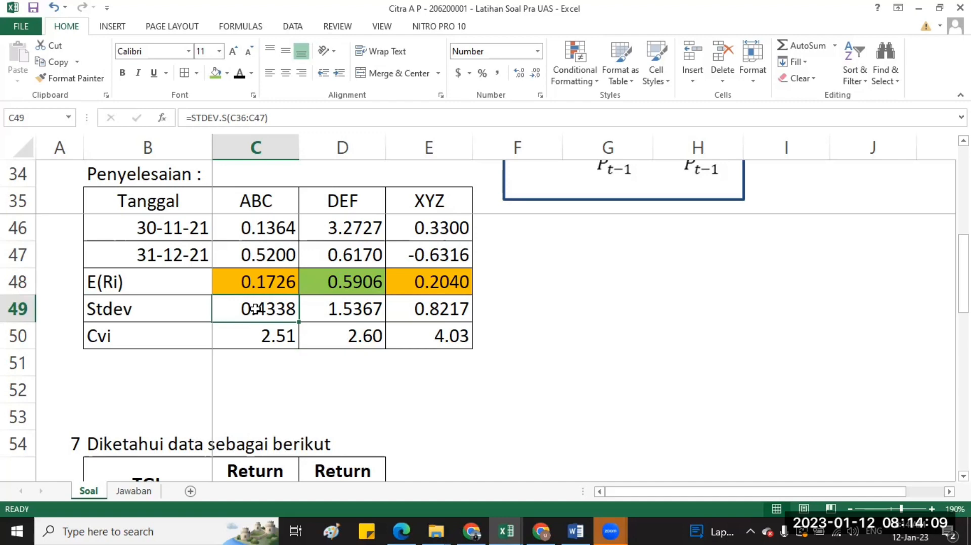
{"action": "left_click", "coordinate": [215, 73]}
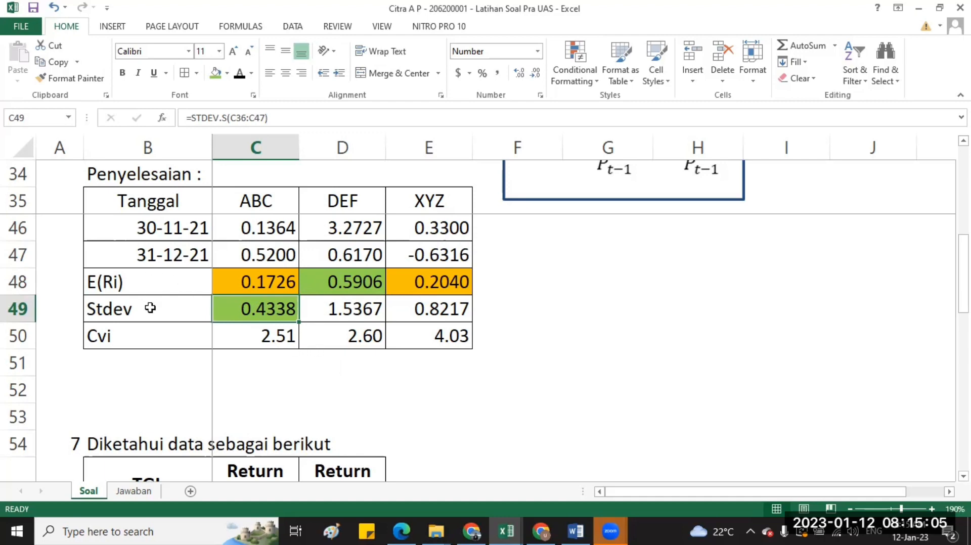
{"action": "left_click", "coordinate": [280, 376]}
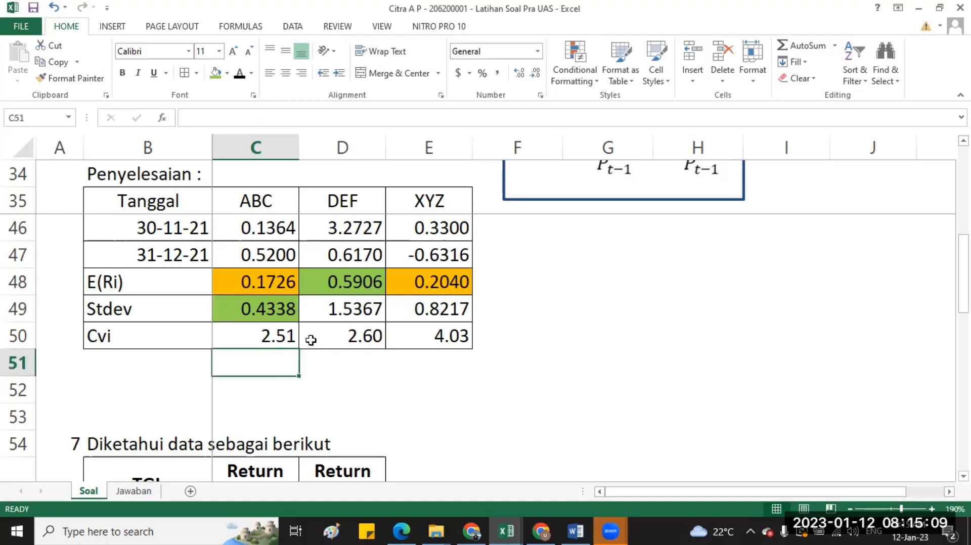
Compare the Cvi values in C50:E50 and highlight DEF's in D50 with the light green fill
{"action": "left_click", "coordinate": [296, 335]}
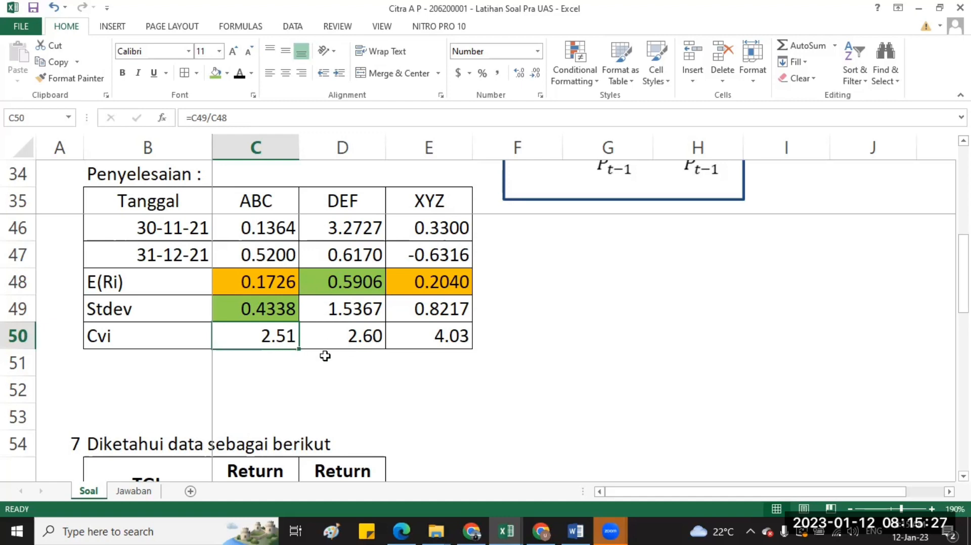
{"action": "left_click", "coordinate": [452, 338]}
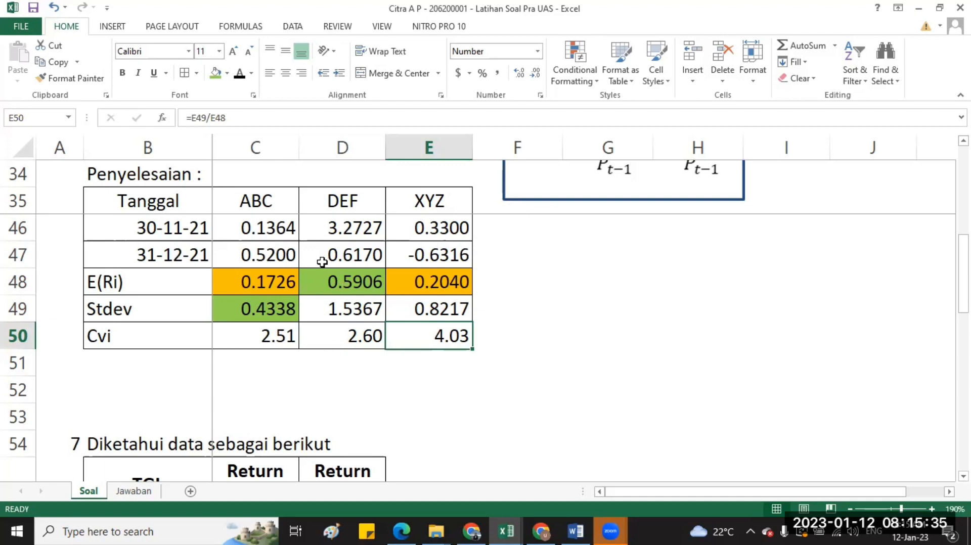
{"action": "left_click", "coordinate": [284, 337]}
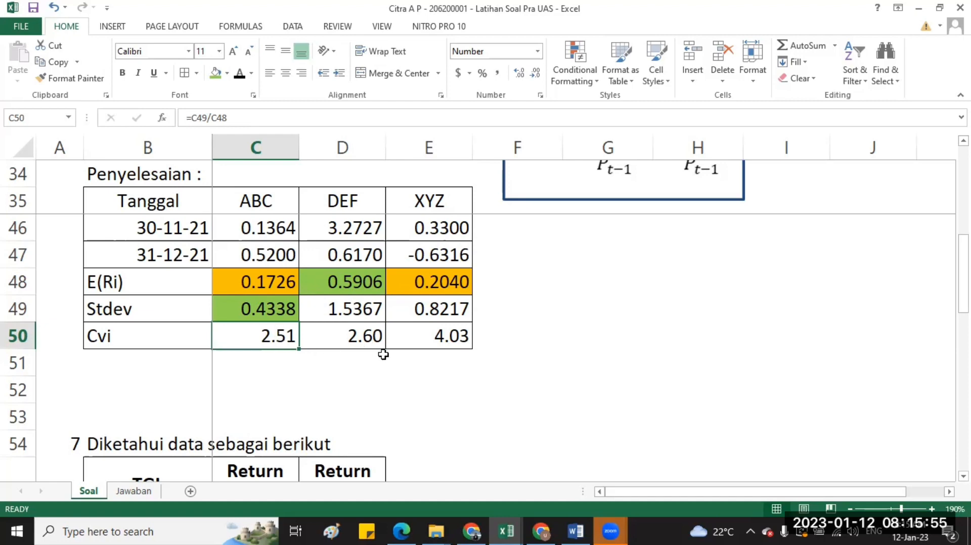
{"action": "left_click", "coordinate": [358, 338]}
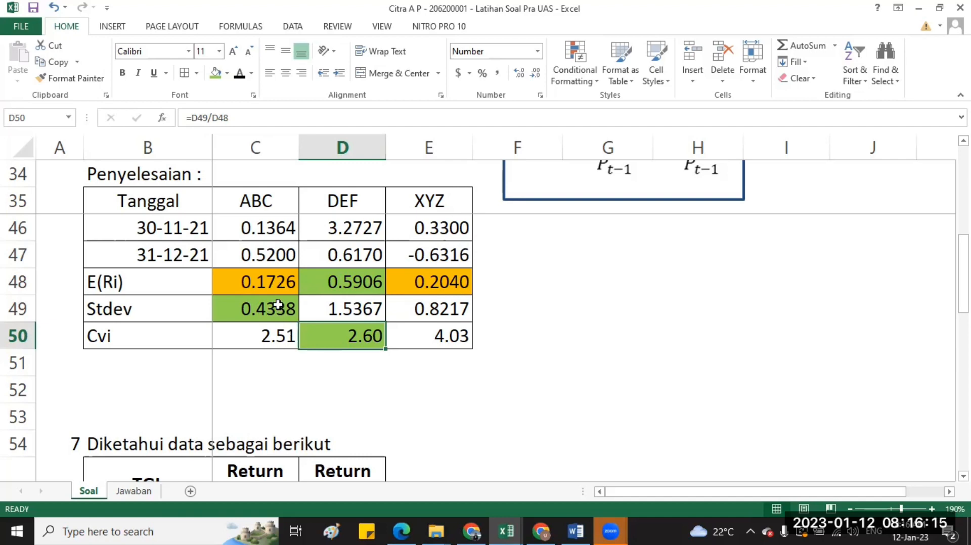
Compare the highlighted E(Ri), Stdev and Cvi values of ABC and DEF to weigh return against risk
{"action": "left_click", "coordinate": [254, 317]}
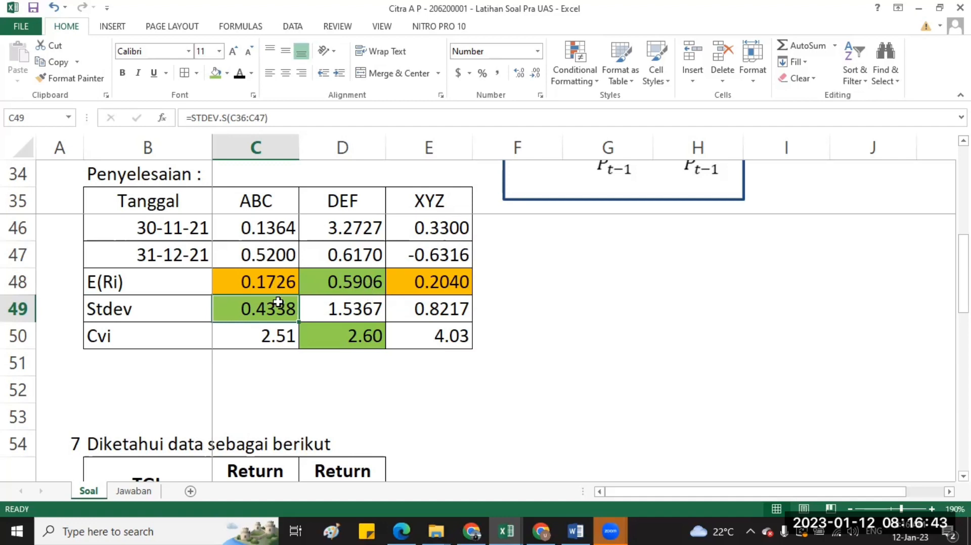
{"action": "left_click", "coordinate": [351, 288]}
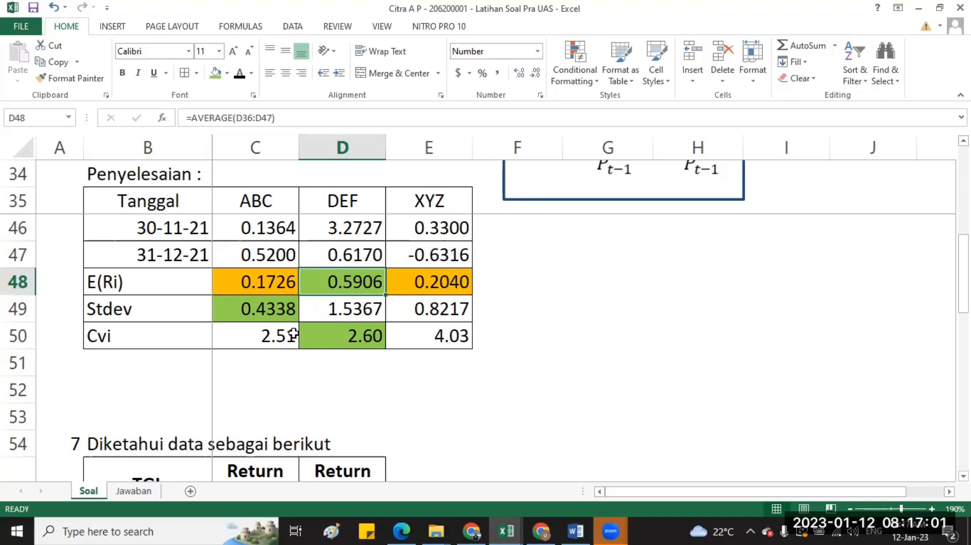
{"action": "left_click", "coordinate": [326, 338]}
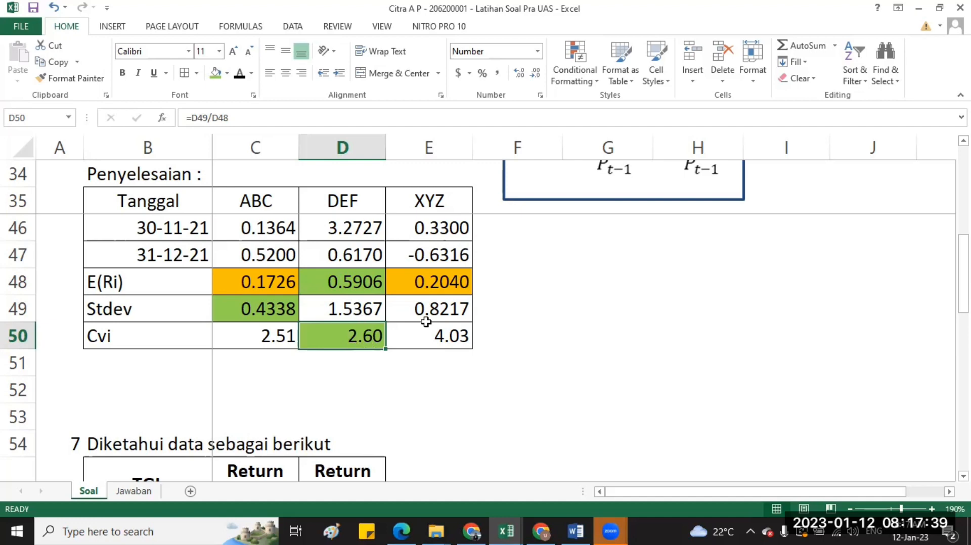
{"action": "left_click", "coordinate": [354, 310]}
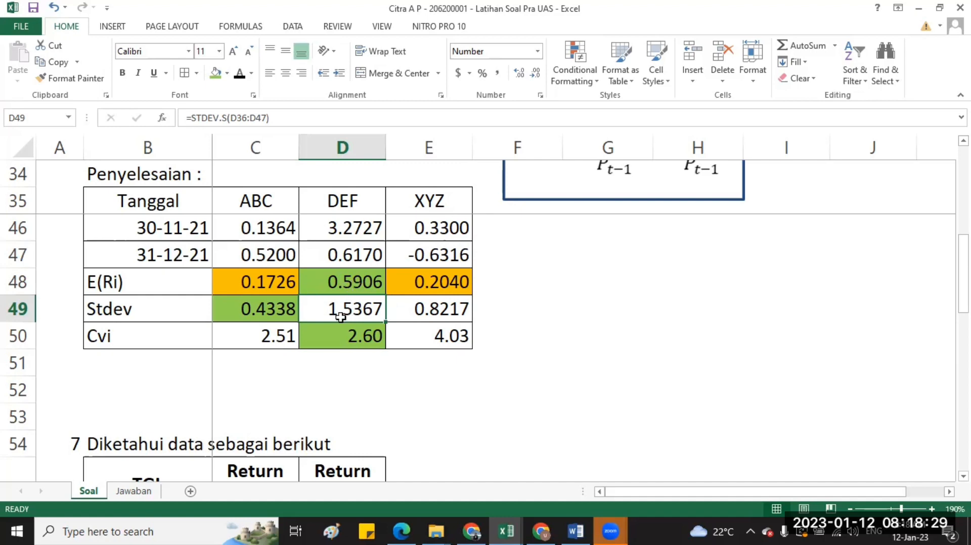
{"action": "left_click", "coordinate": [358, 286]}
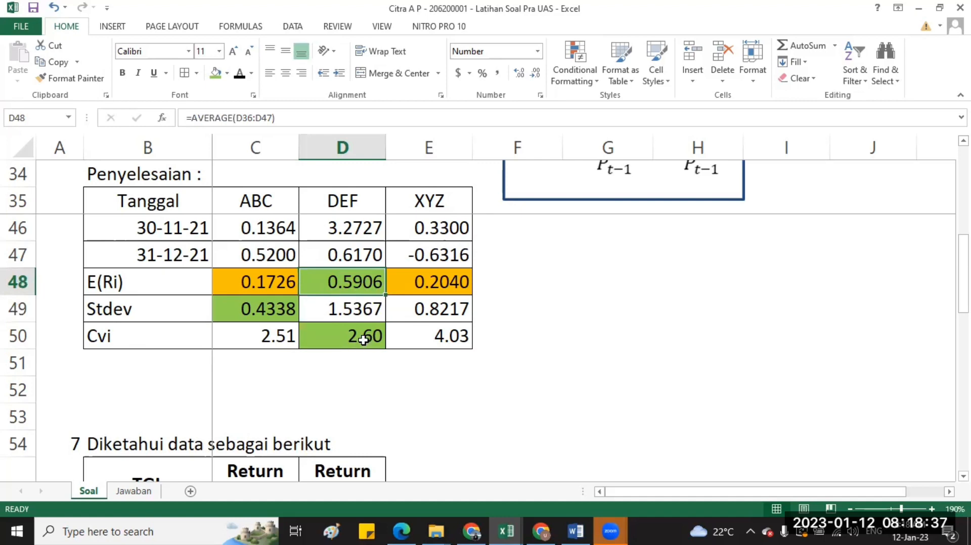
{"action": "left_click", "coordinate": [304, 340]}
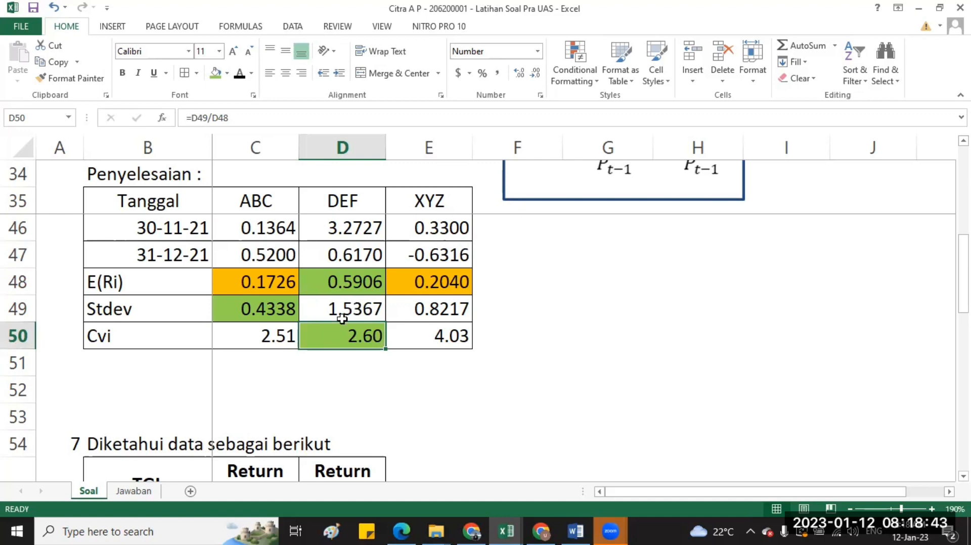
Fill the whole DEF column D35:D50, from header to Cvi, with light green to mark the chosen stock
{"action": "left_click_drag", "start_coordinate": [354, 281], "coordinate": [353, 324]}
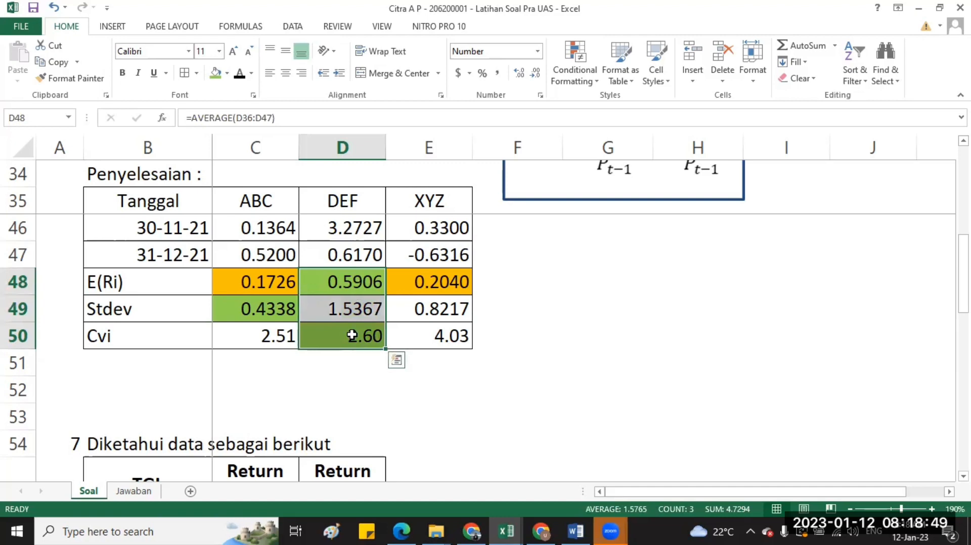
{"action": "left_click_drag", "start_coordinate": [352, 336], "coordinate": [349, 201]}
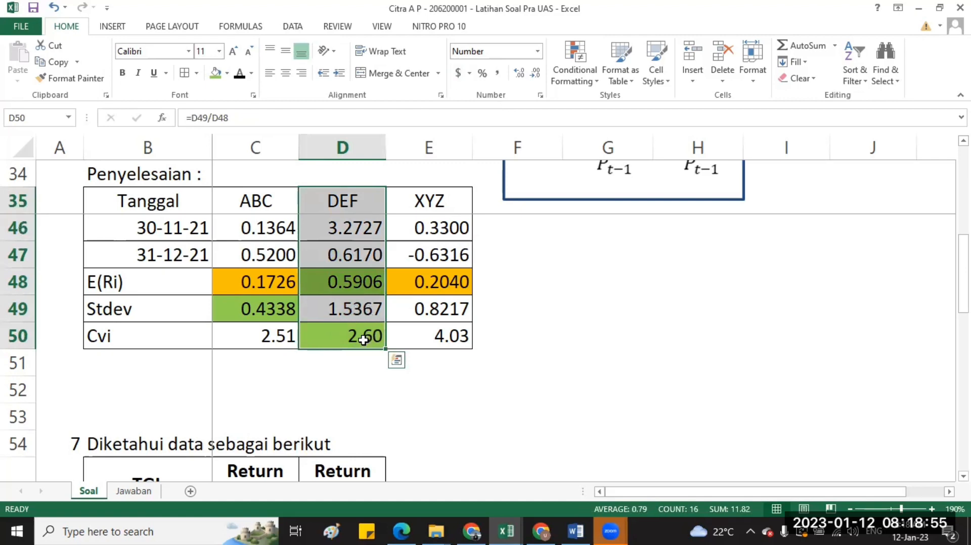
{"action": "left_click", "coordinate": [215, 73]}
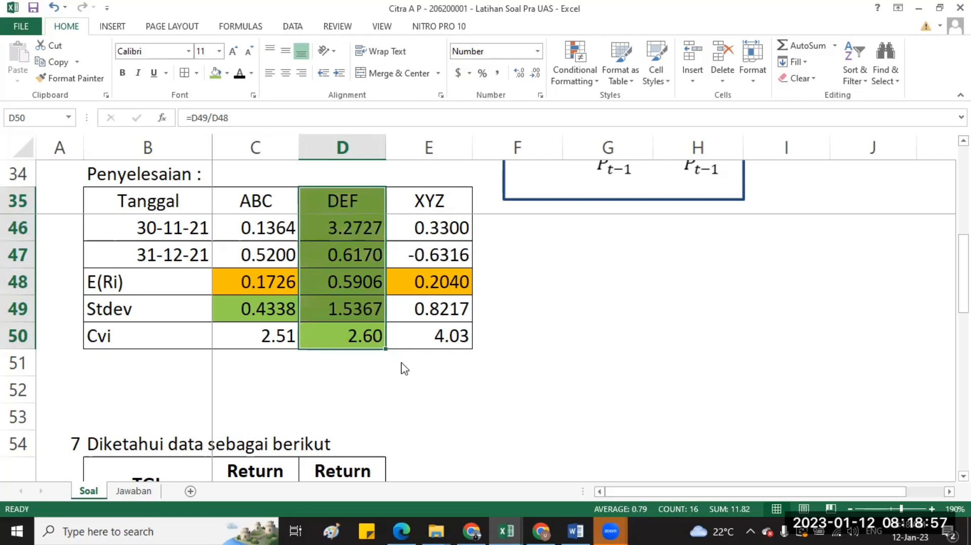
Enter the first line of the conclusion in B51: "Jadi, saya sebagai investor akan memilih saham DEF, karena memiliki"
{"action": "left_click", "coordinate": [188, 374]}
{"action": "type", "text": "JS"}
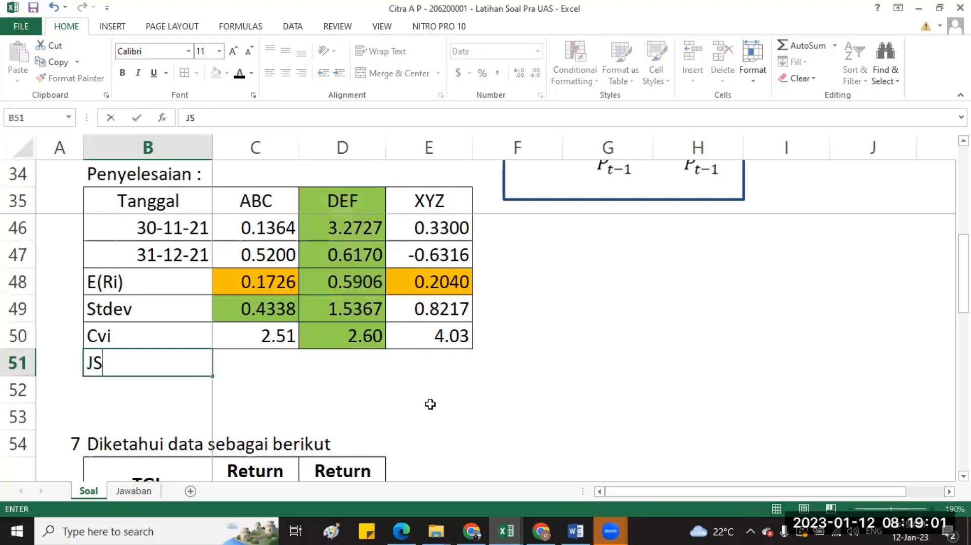
{"action": "type", "text": "I"}
{"action": "key", "text": "BackSpace"}
{"action": "key", "text": "BackSpace"}
{"action": "type", "text": "adi, saya seba"}
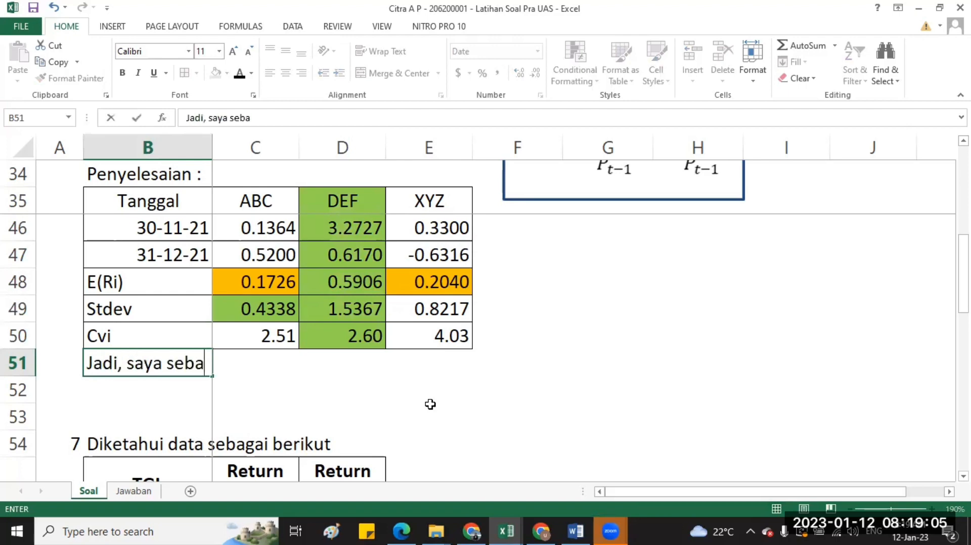
{"action": "type", "text": "gai invest"}
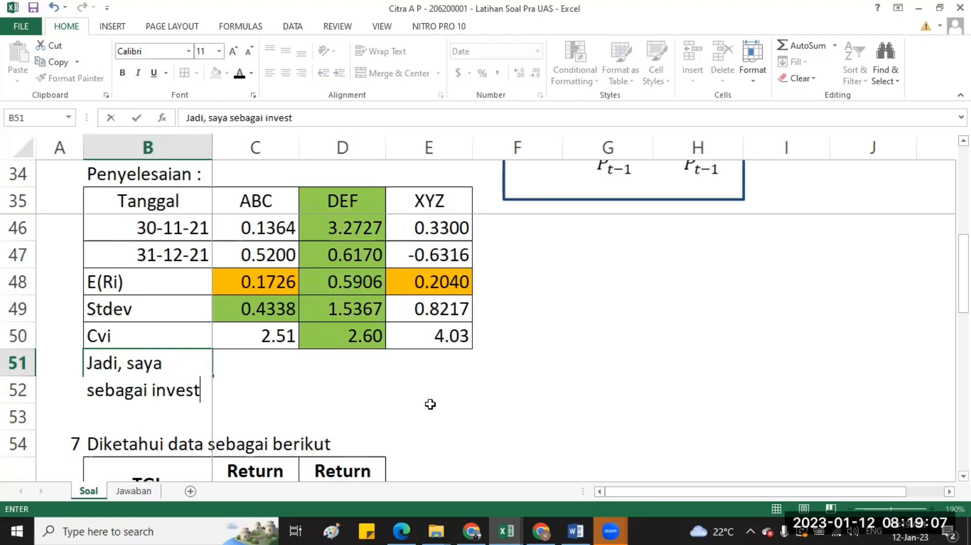
{"action": "type", "text": "or akan mem"}
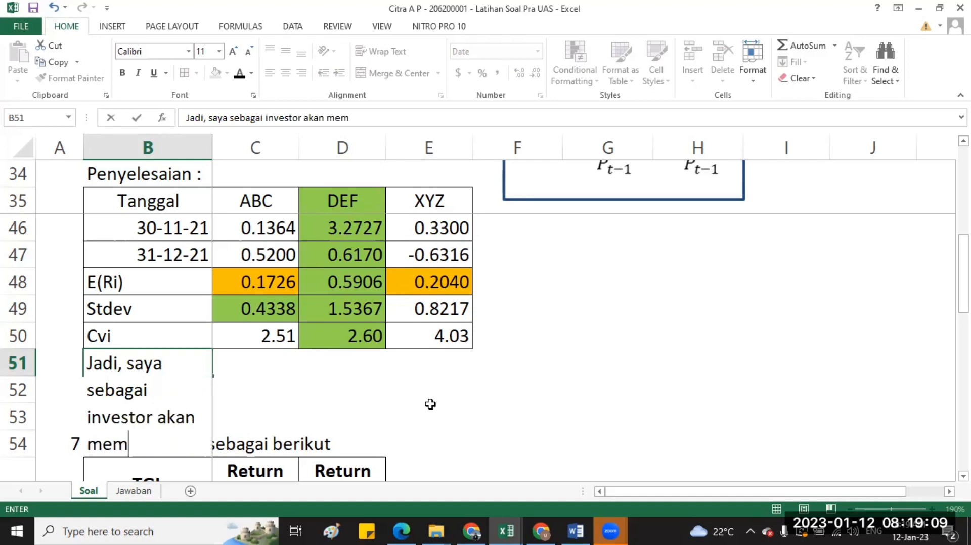
{"action": "type", "text": "ilih"}
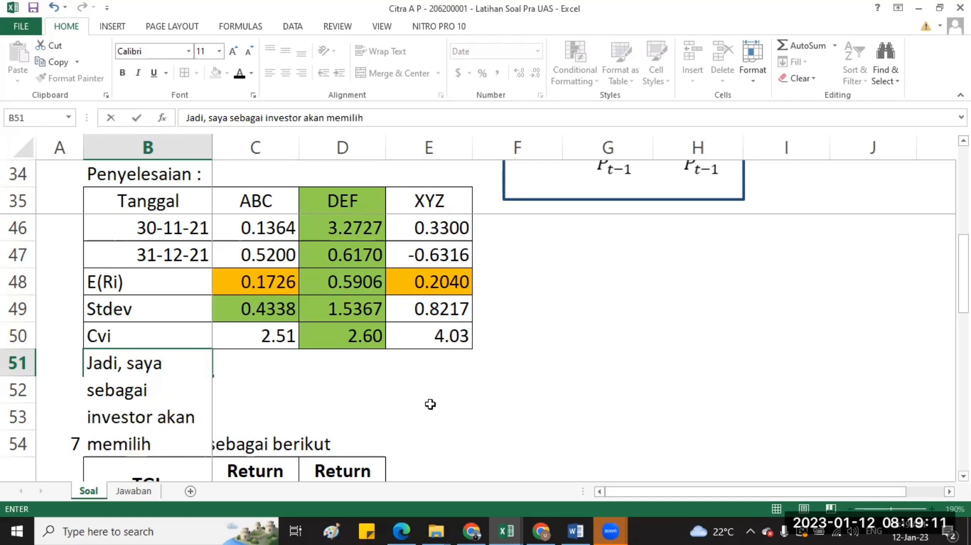
{"action": "type", "text": " saham DEF"}
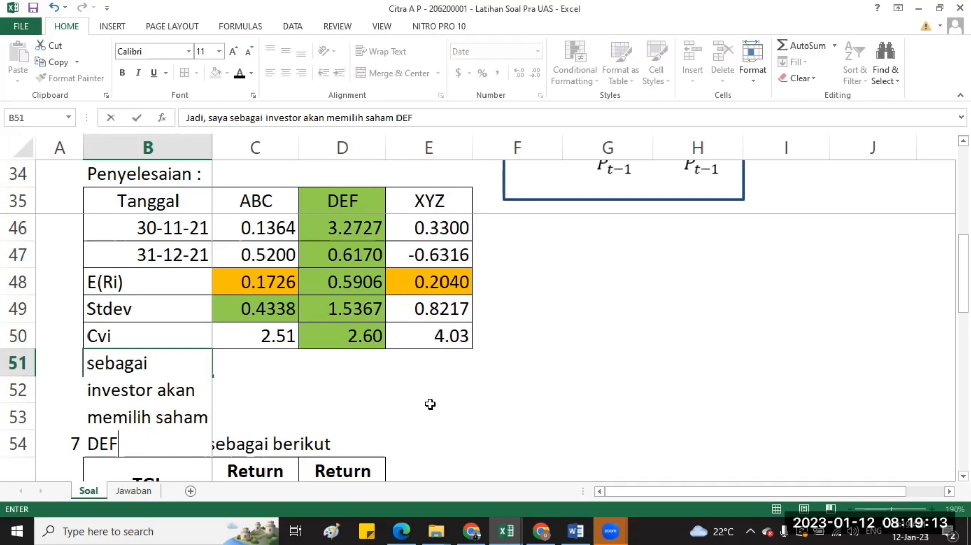
{"action": "type", "text": ", karena"}
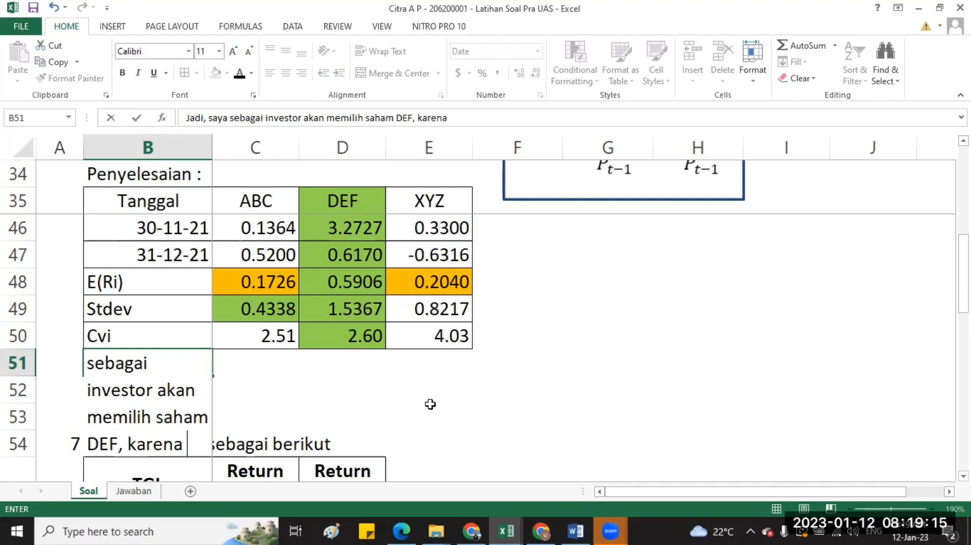
{"action": "type", "text": " memiliki"}
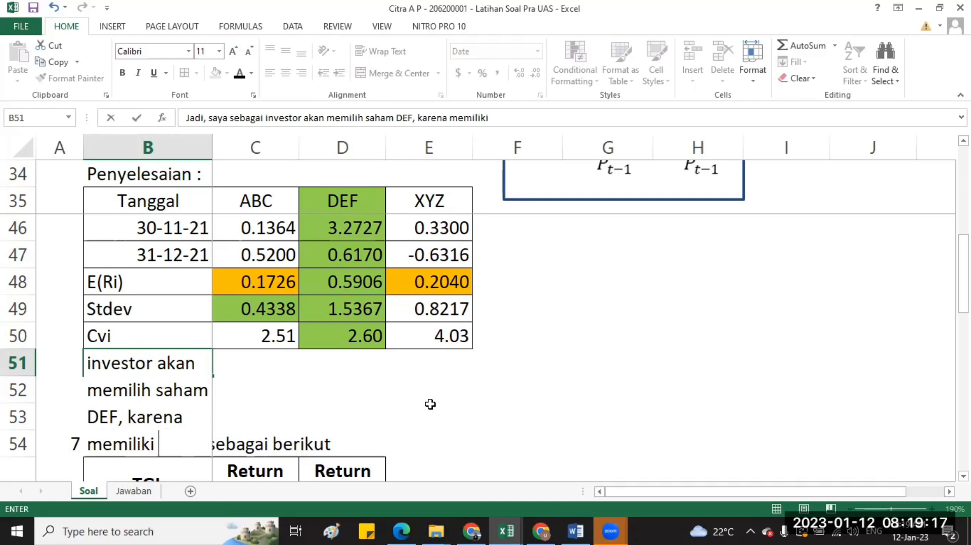
{"action": "key", "text": "Return"}
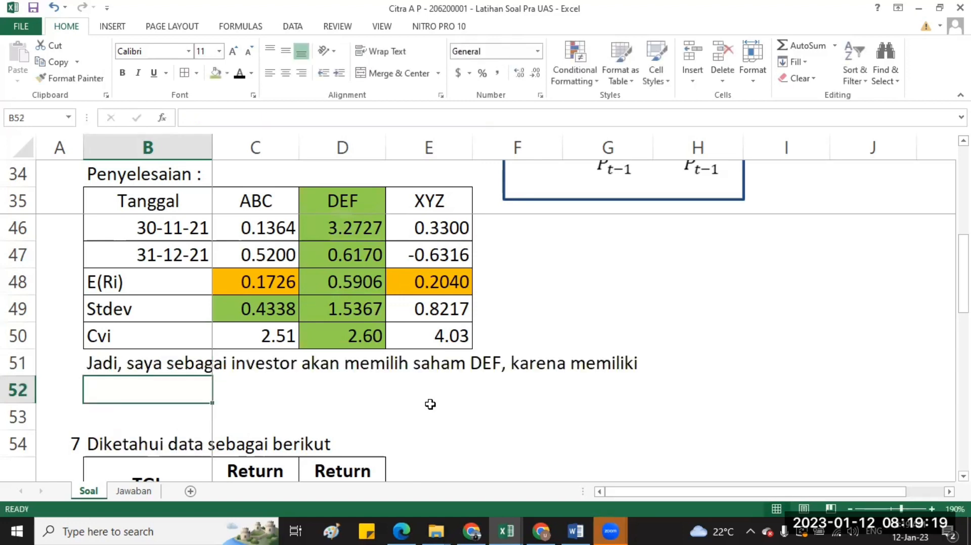
Continue the conclusion in B52 with "Return yang tinggi, dengan risiko yang tidak terlalu tinggi."
{"action": "key", "text": "Return"}
{"action": "key", "text": "Up"}
{"action": "type", "text": "Return yang tin"}
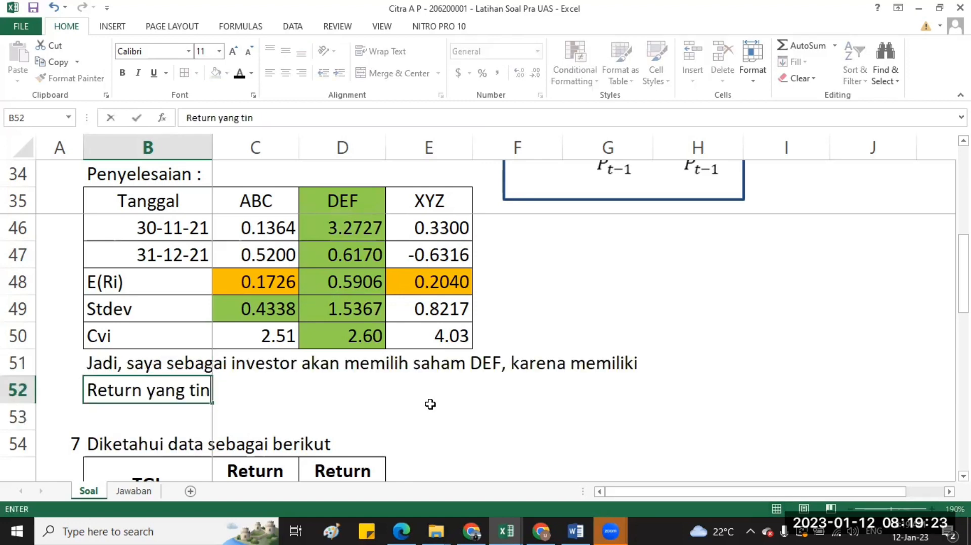
{"action": "type", "text": "ggi, den"}
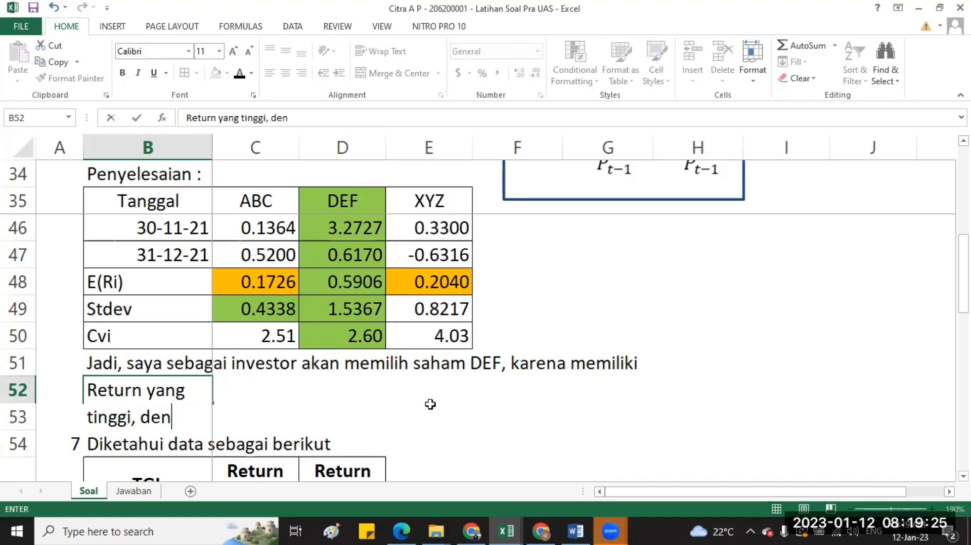
{"action": "type", "text": "gan risiko ya"}
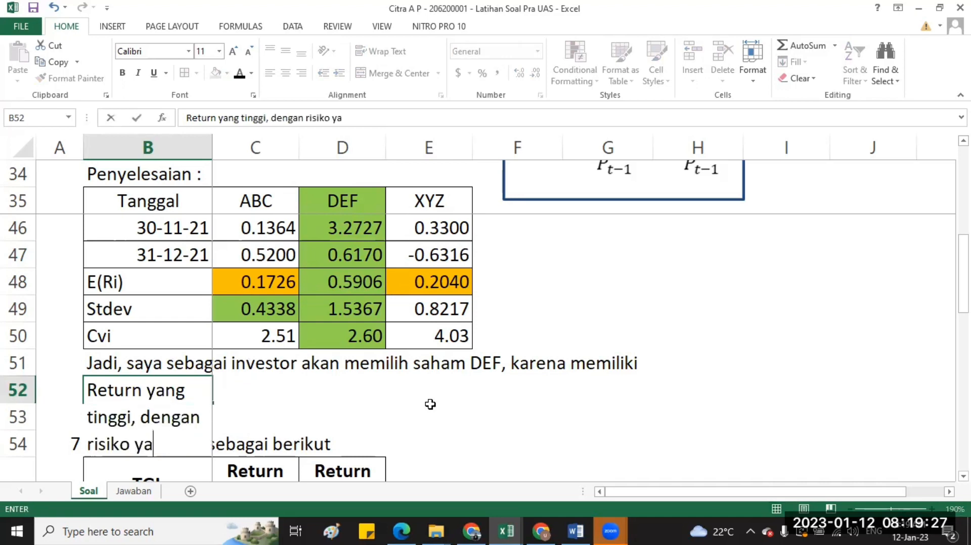
{"action": "type", "text": "ng tidak terlalu"}
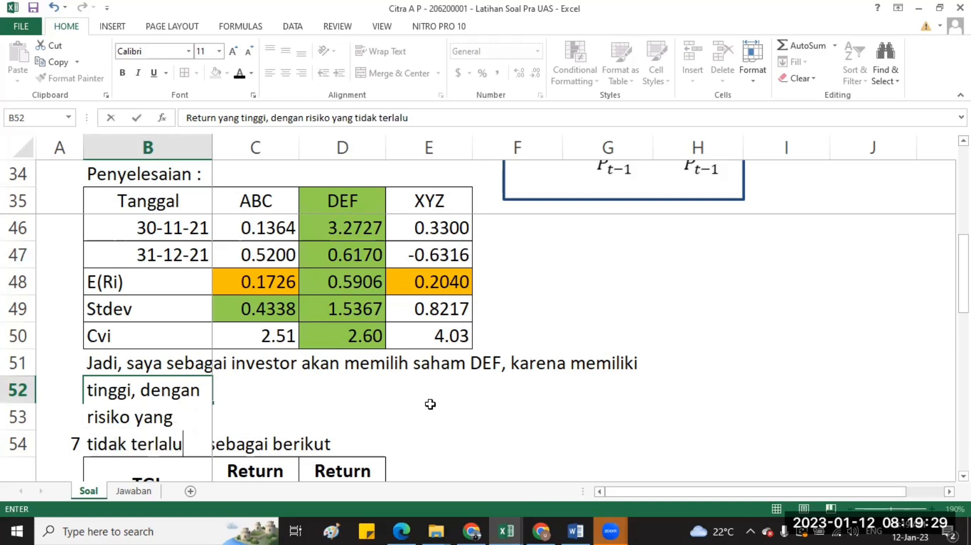
{"action": "type", "text": " tinggi."}
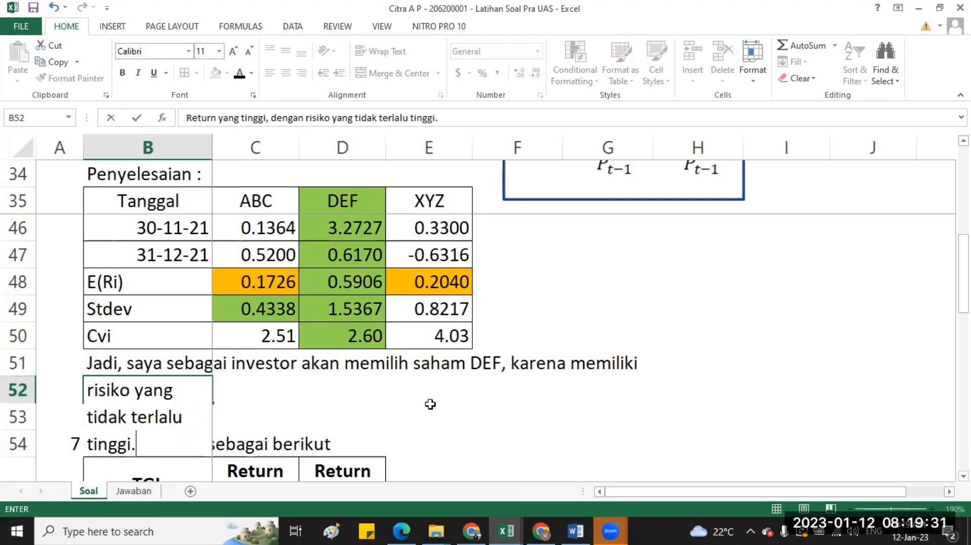
{"action": "key", "text": "Return"}
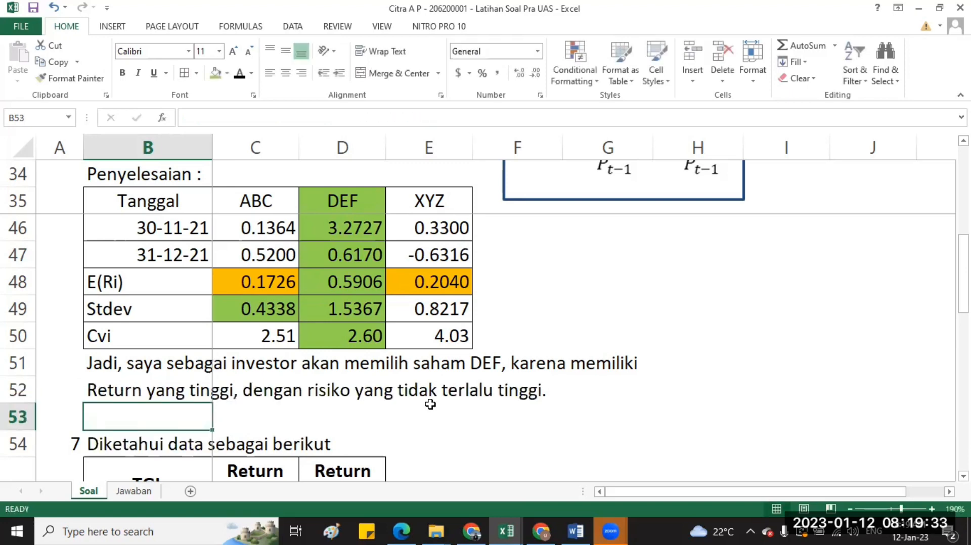